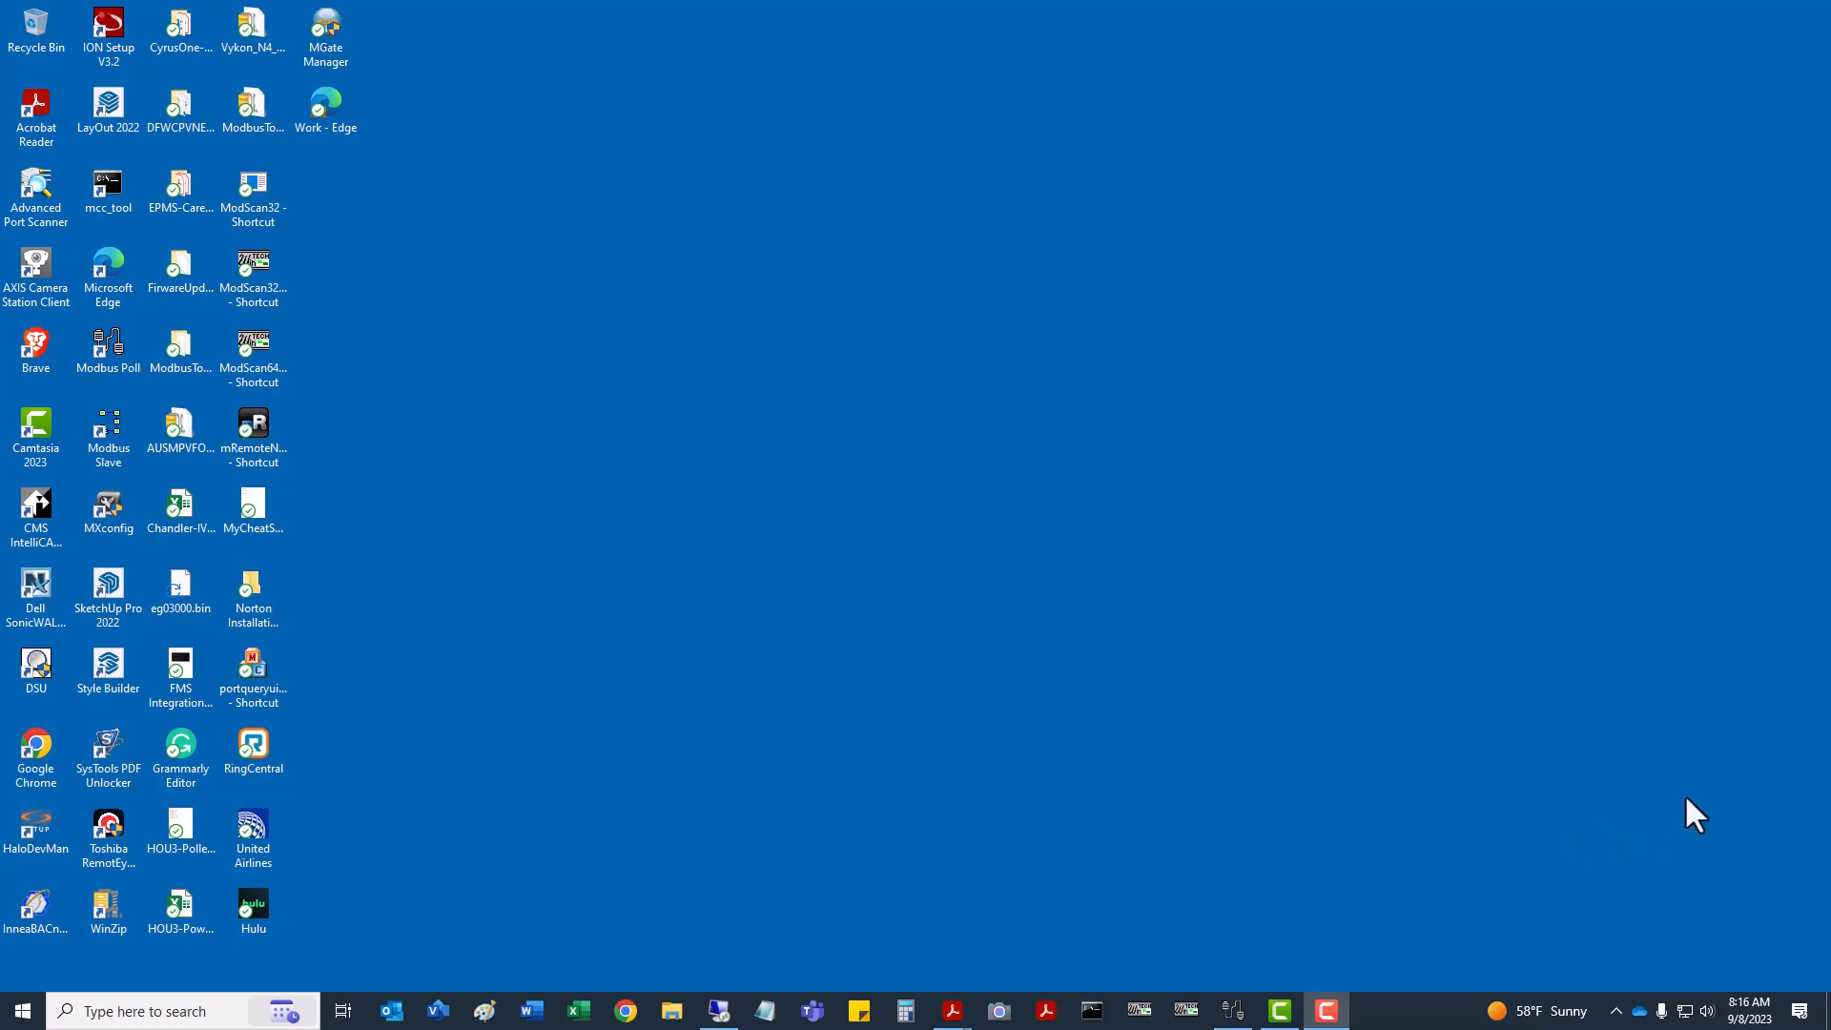
Bring the firmware release notes forward and highlight the new version number 4.26.
mouse_move(949, 1014)
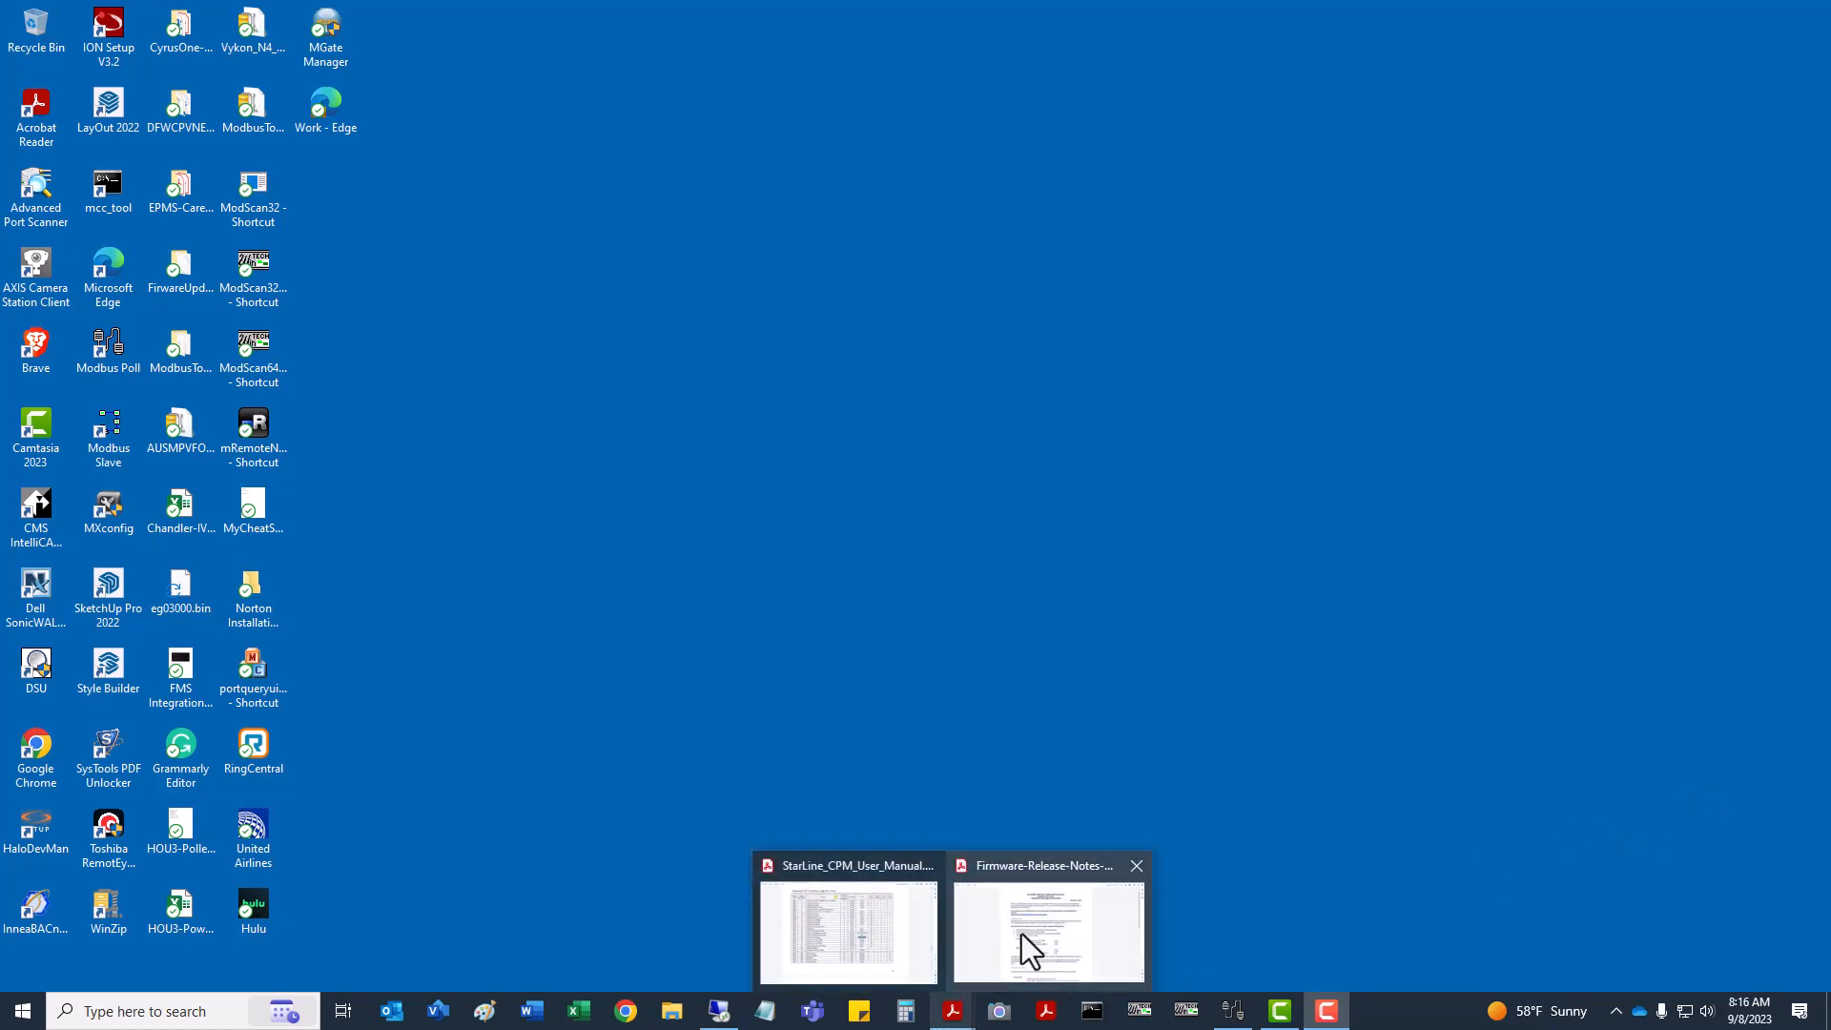
left_click(1022, 930)
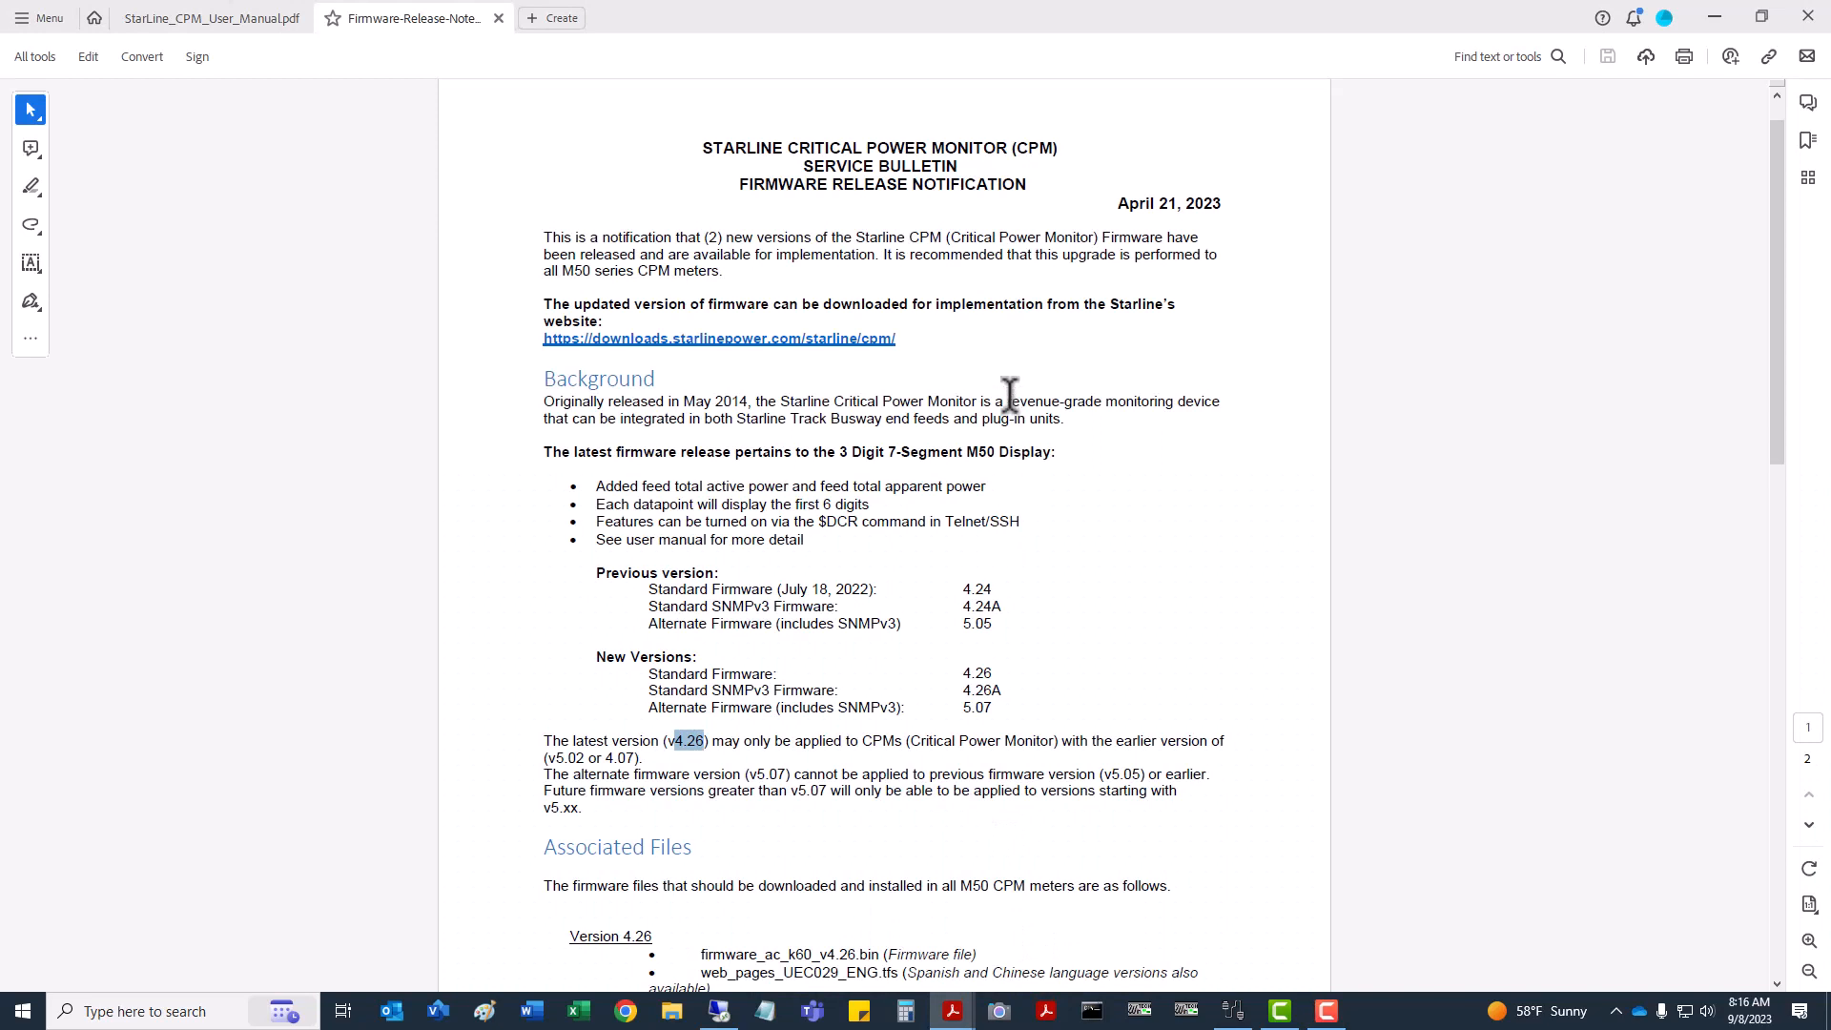
left_click(1076, 523)
left_click_drag(674, 741, 705, 741)
Highlight alternate versions 5.07 and 5.05, then follow the downloads.starlinepower.com link.
scroll(1046, 678, "down", 1)
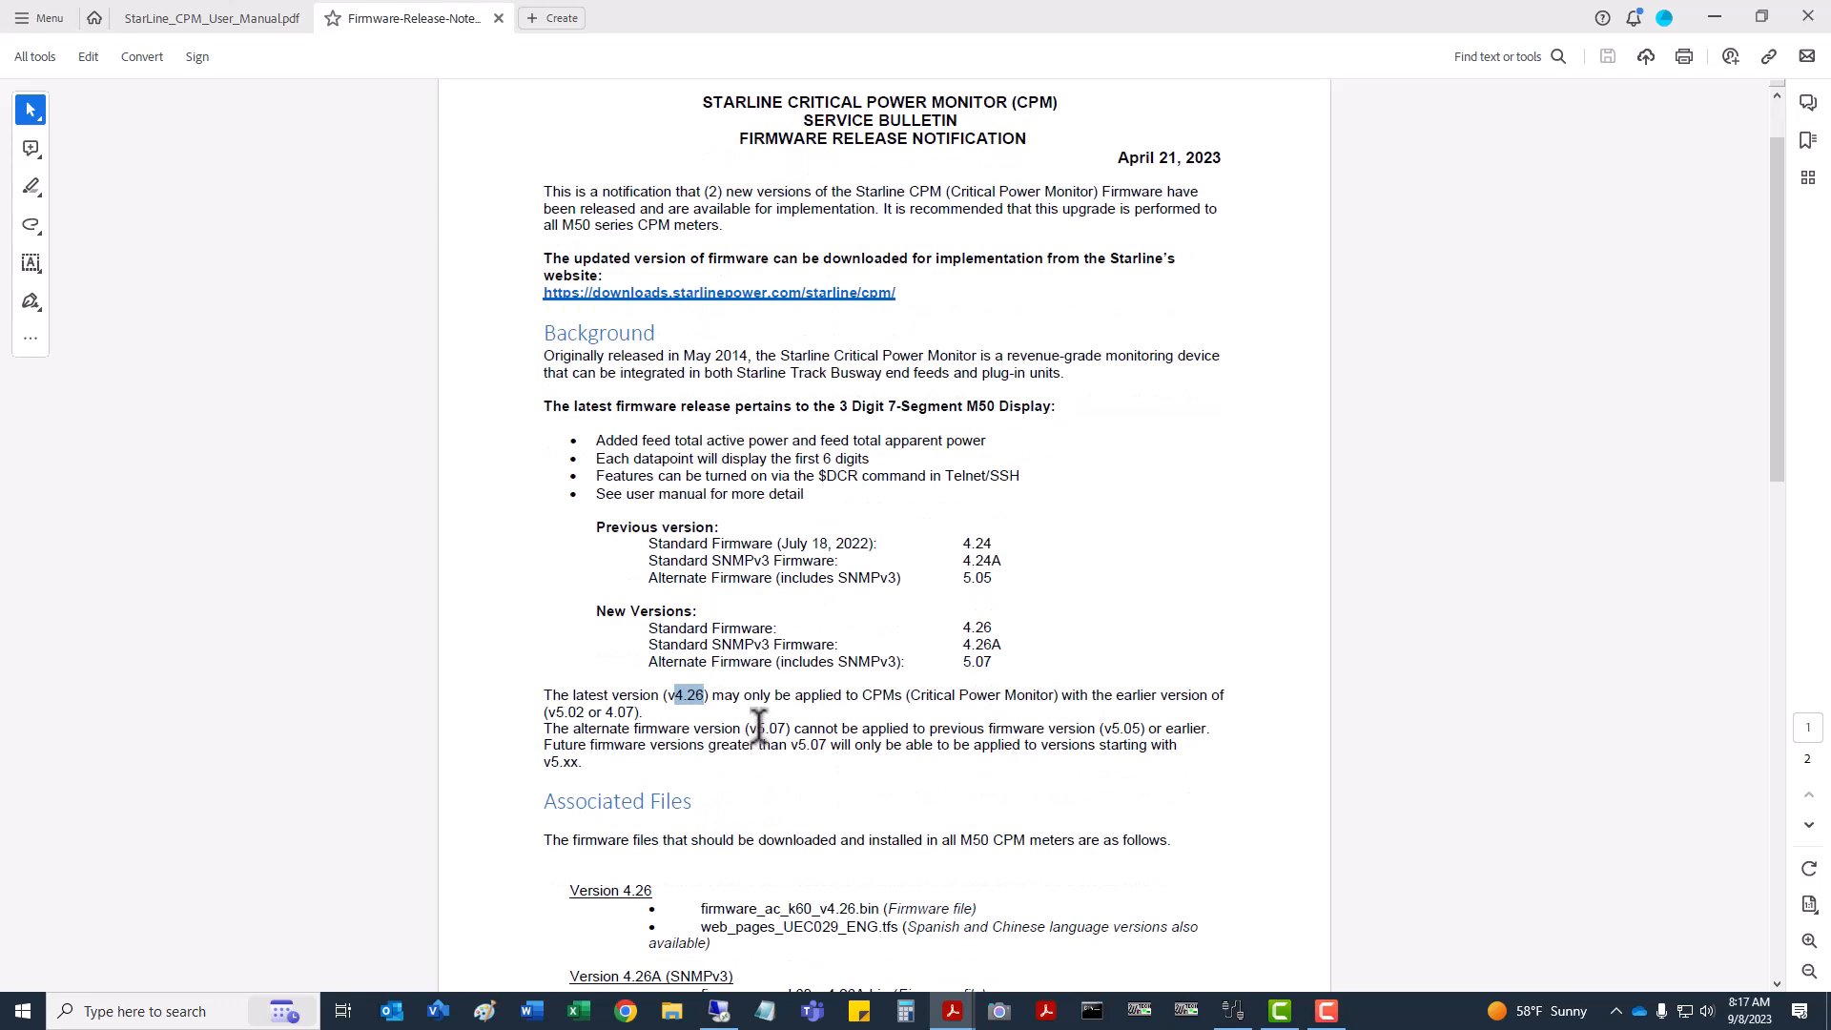
left_click_drag(757, 728, 794, 727)
left_click_drag(1110, 729, 1142, 728)
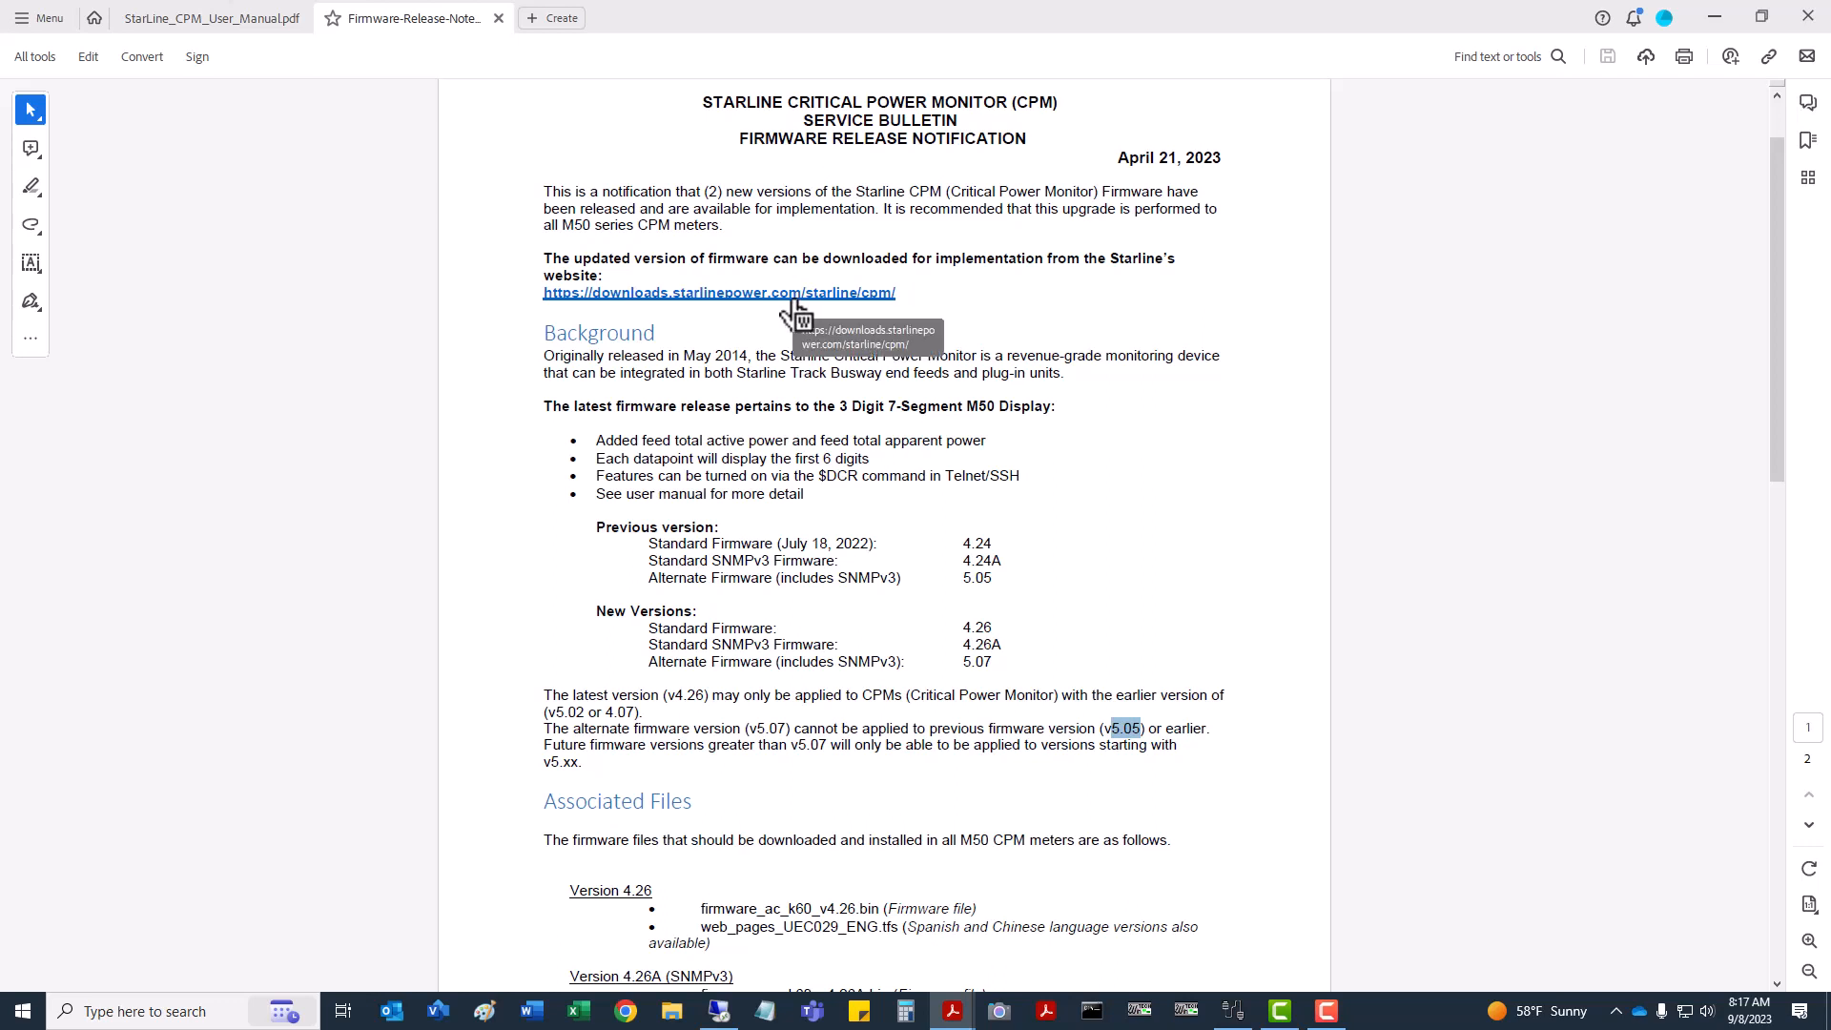
left_click(792, 298)
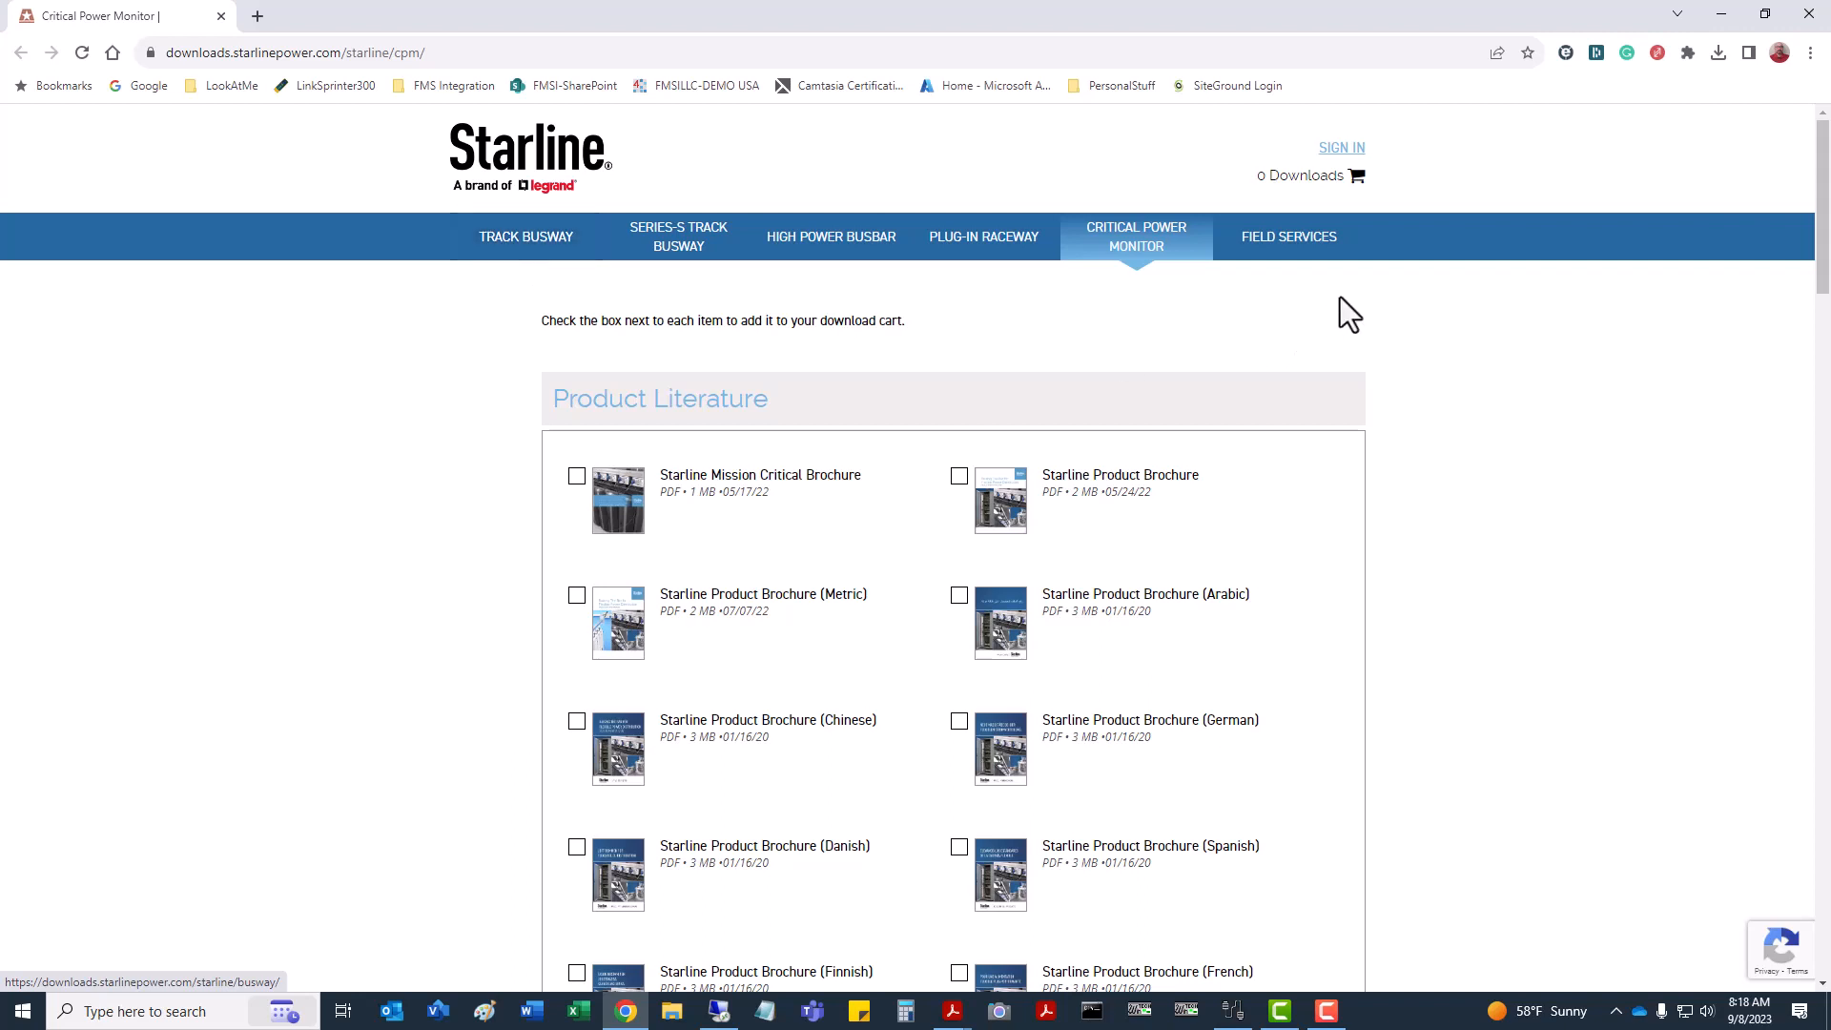
Sign in to the Starline downloads site and browse the Track Busway document library.
left_click(1342, 152)
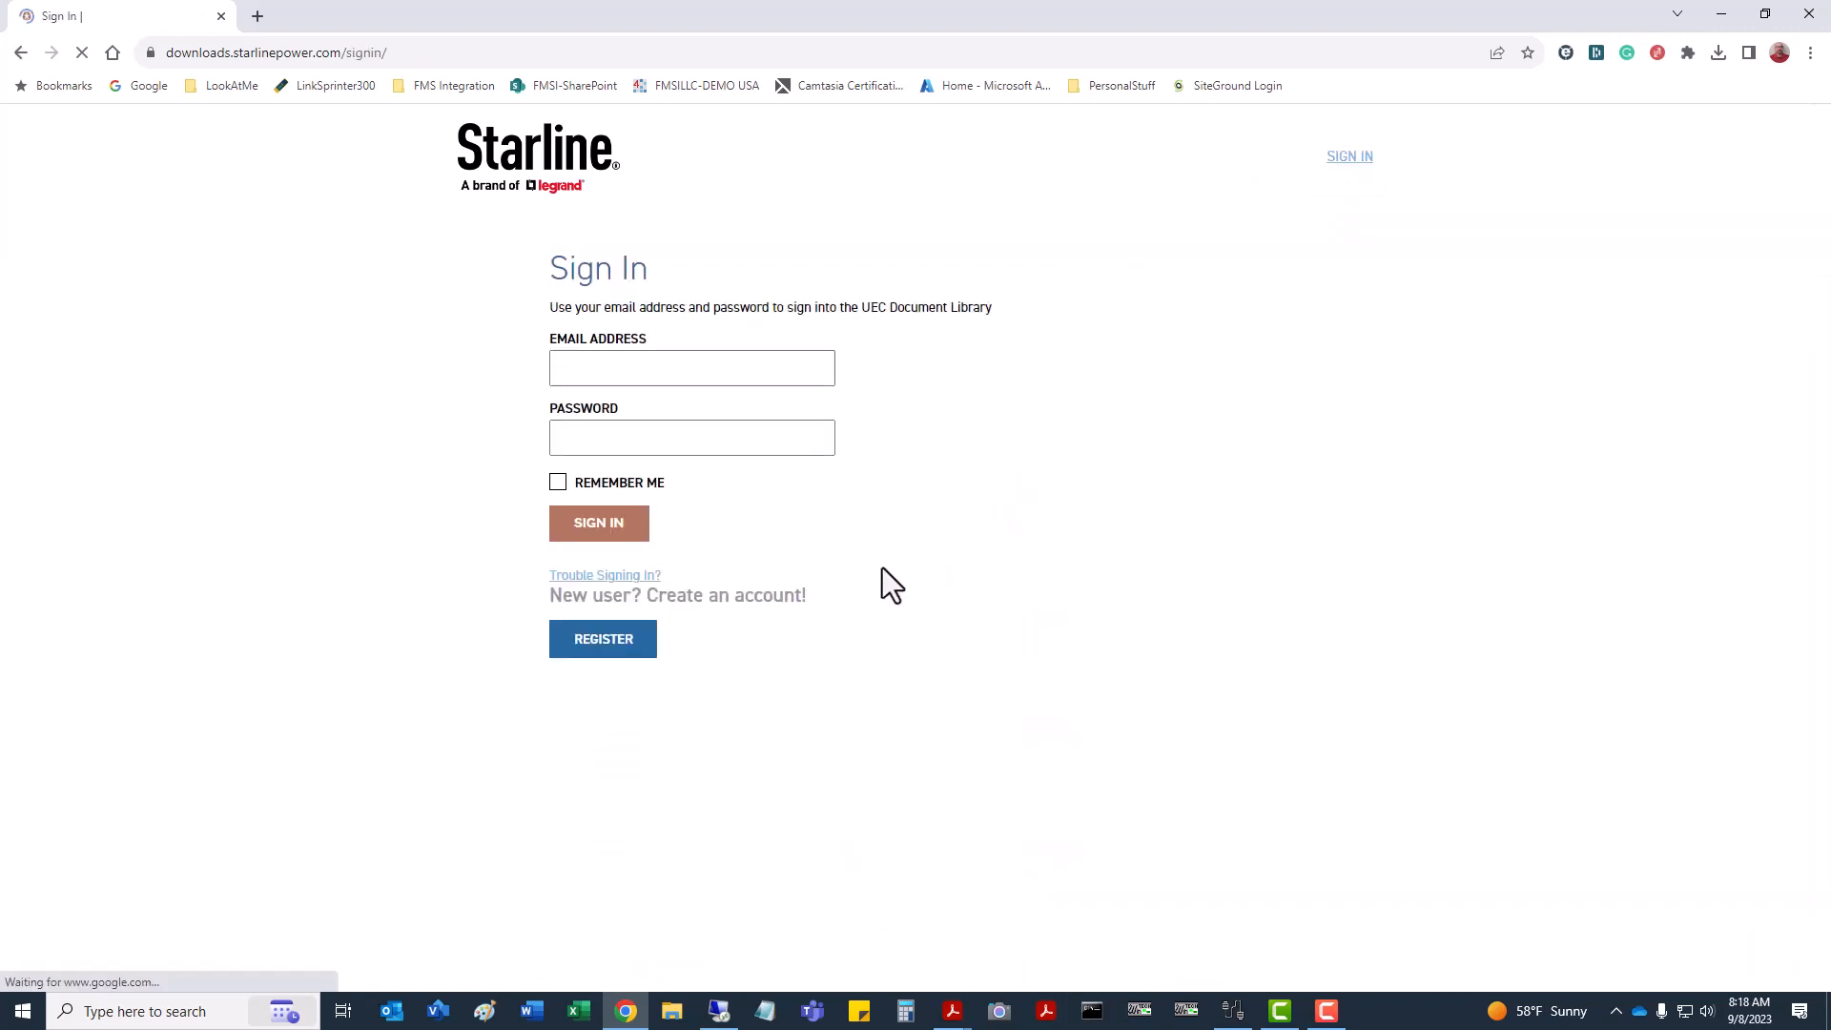
left_click(596, 523)
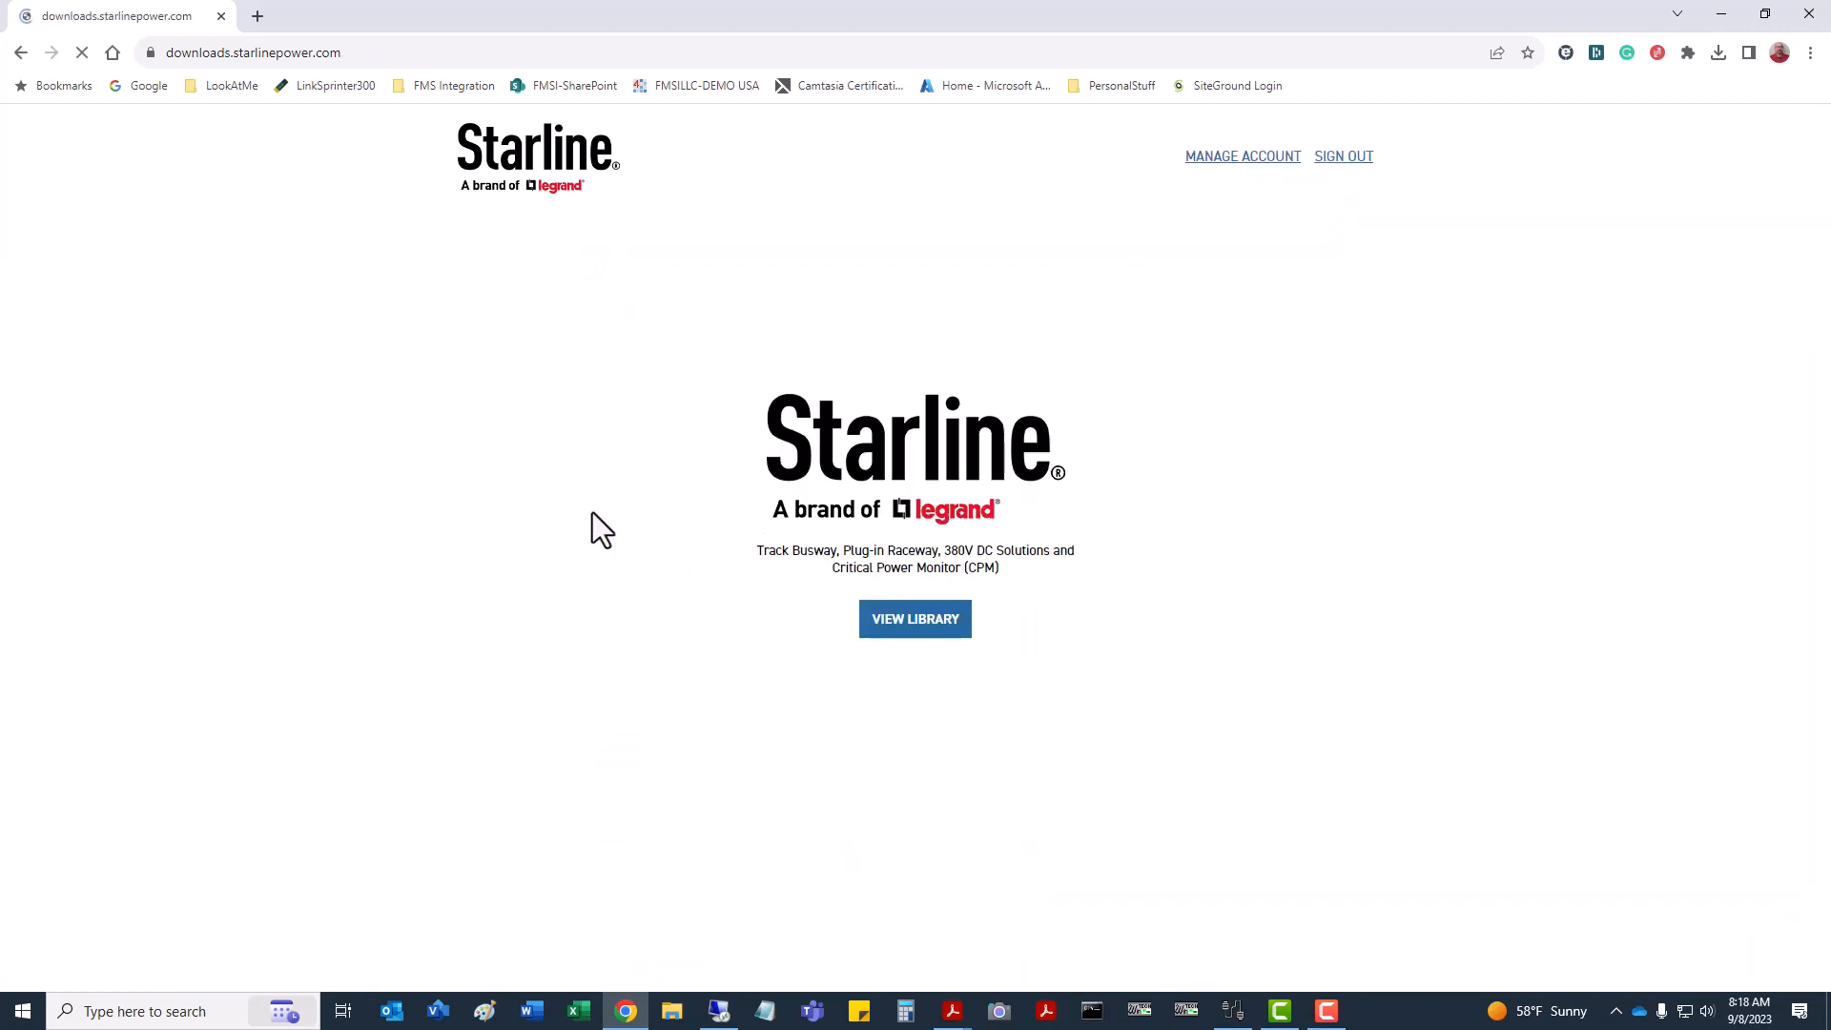
left_click(930, 628)
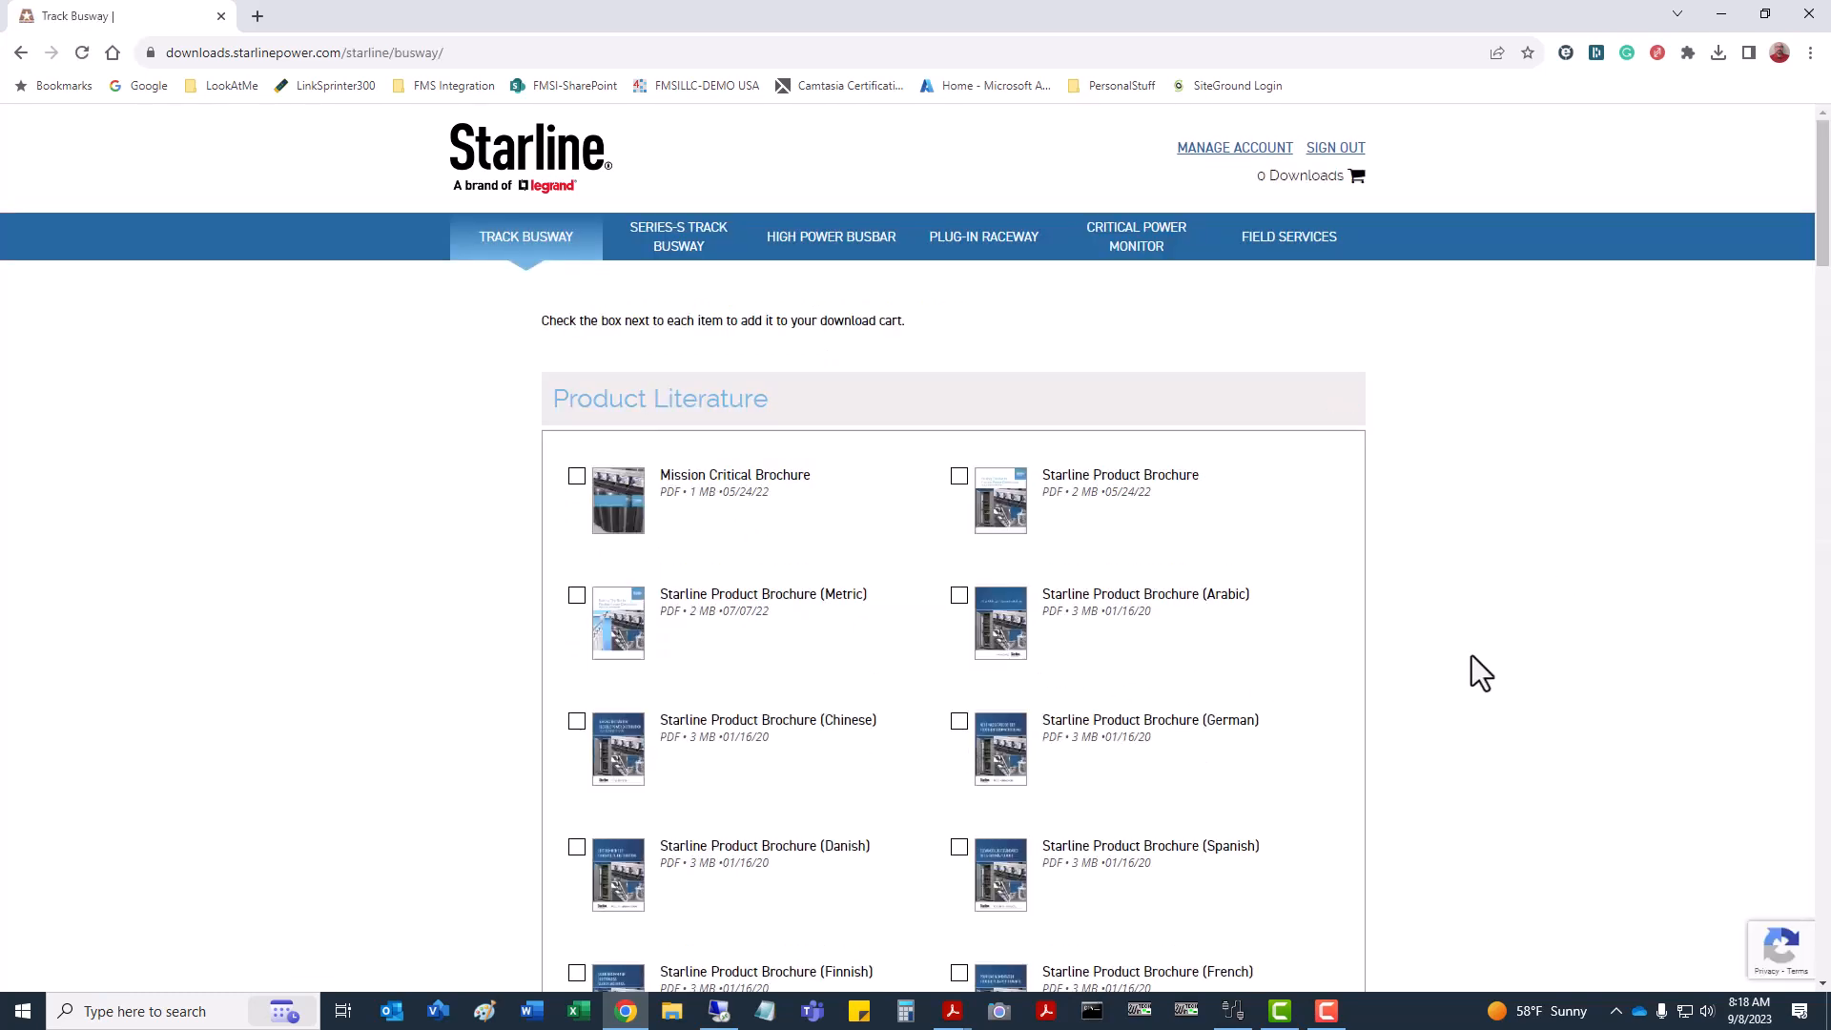
scroll(1450, 645, "down", 10)
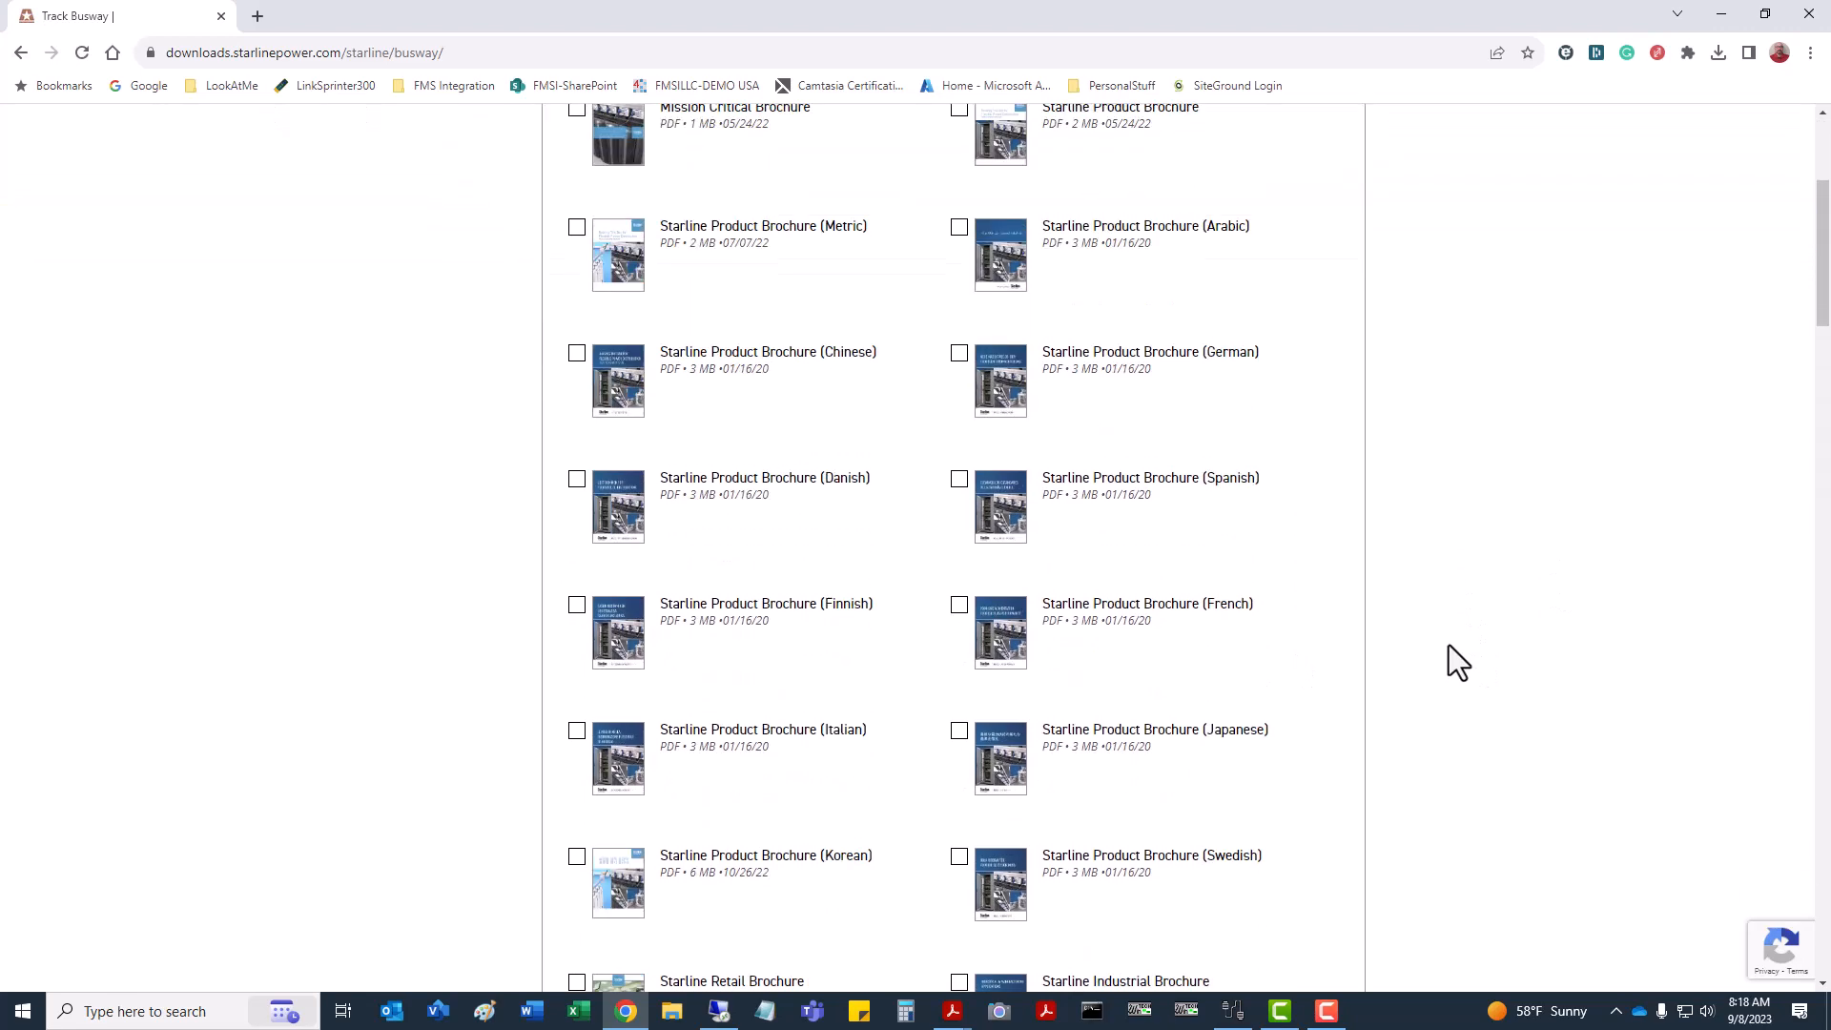
scroll(1450, 645, "down", 10)
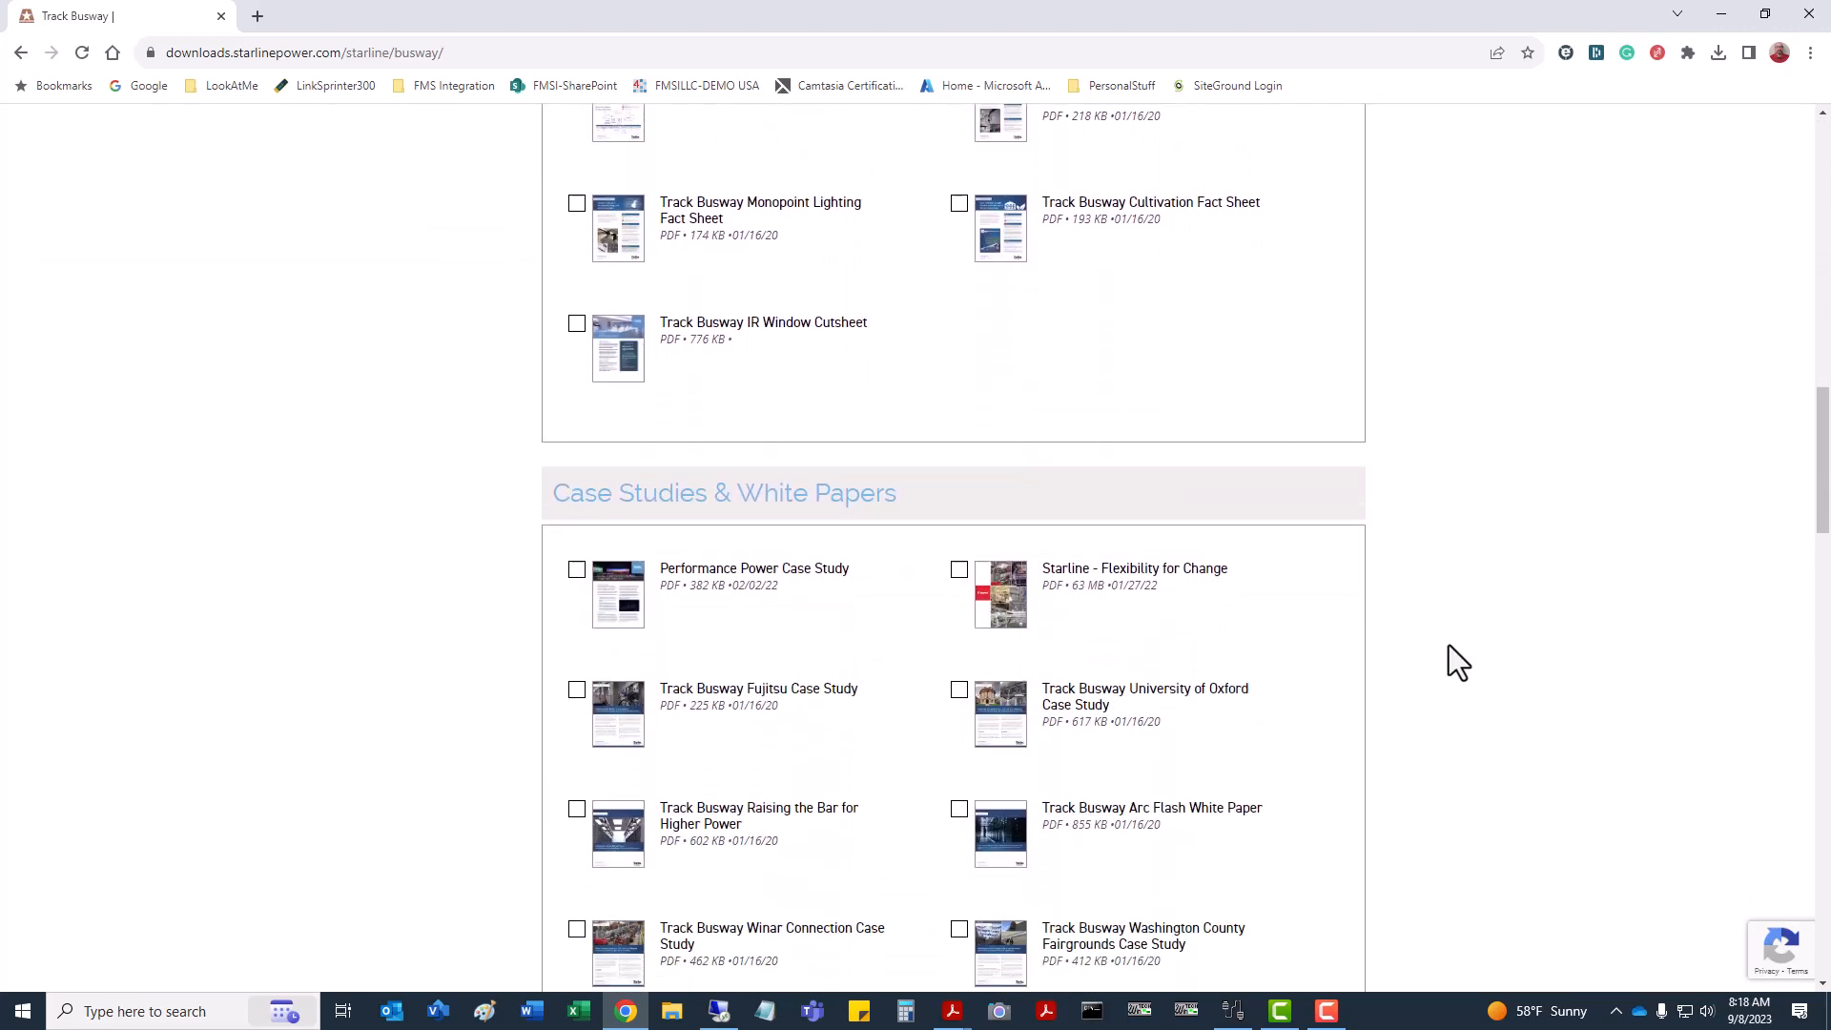
scroll(1449, 644, "down", 8)
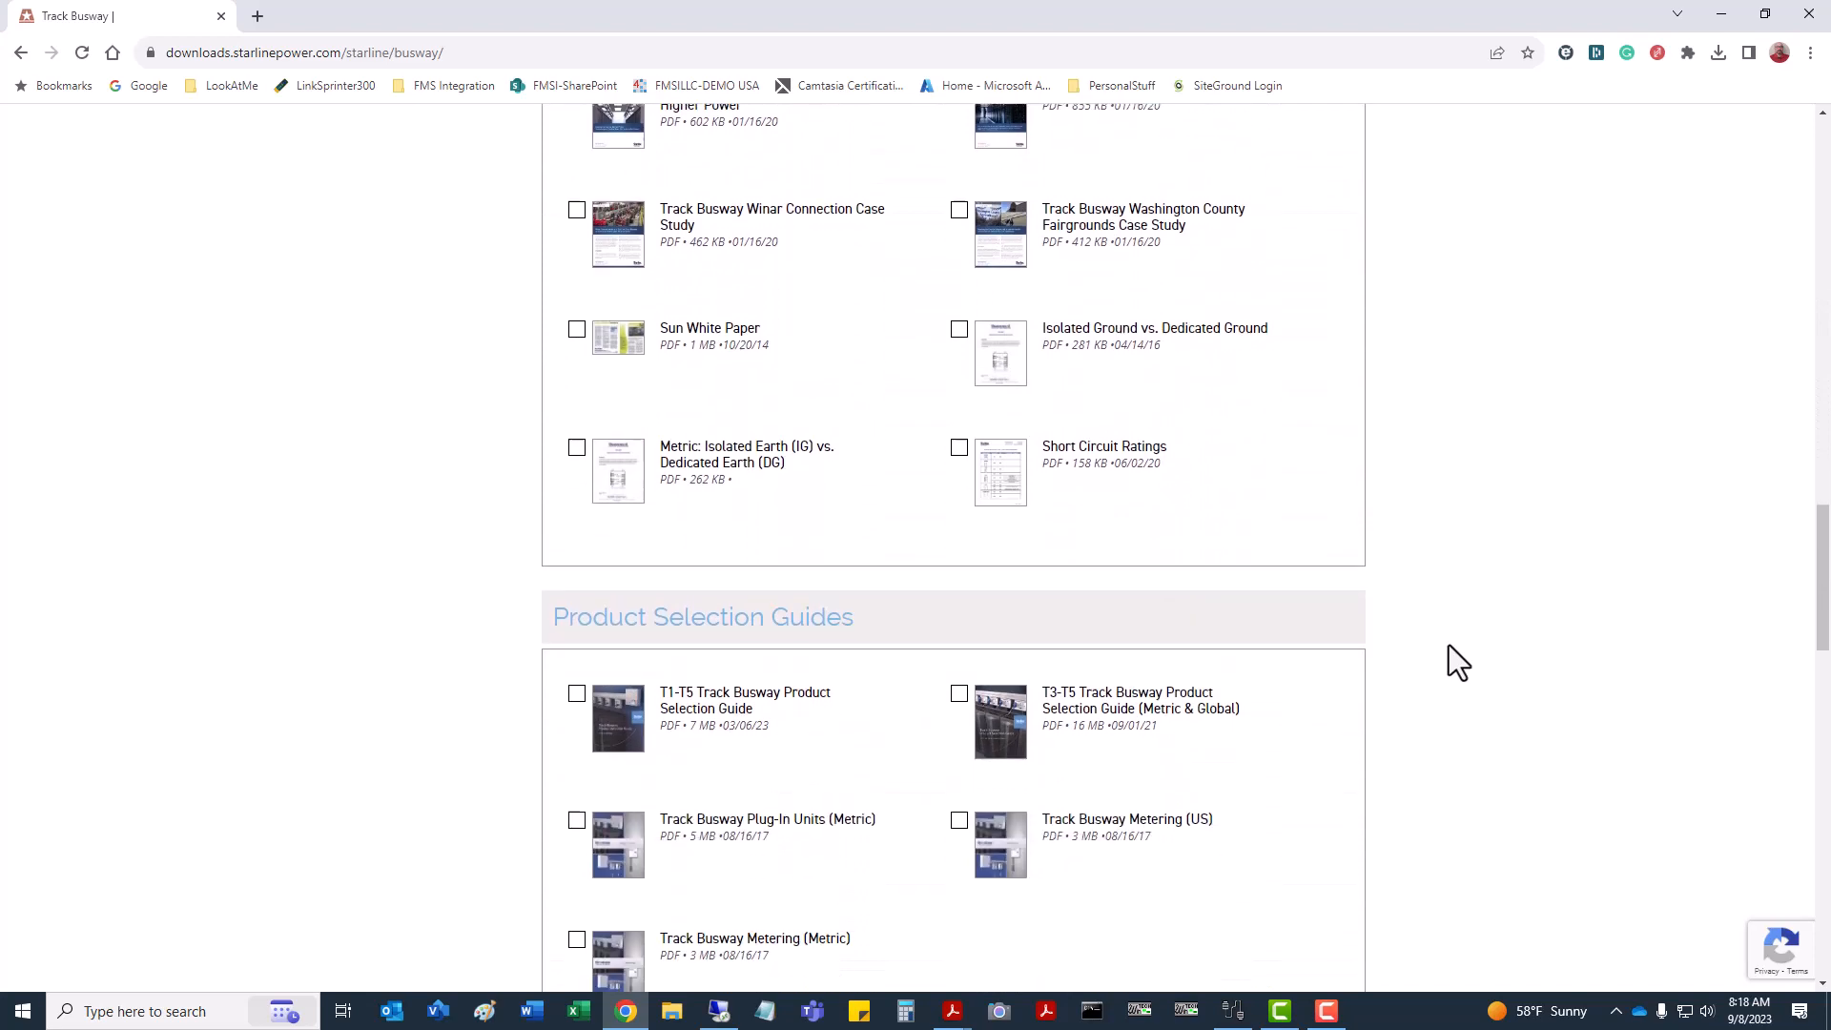
scroll(1450, 645, "down", 8)
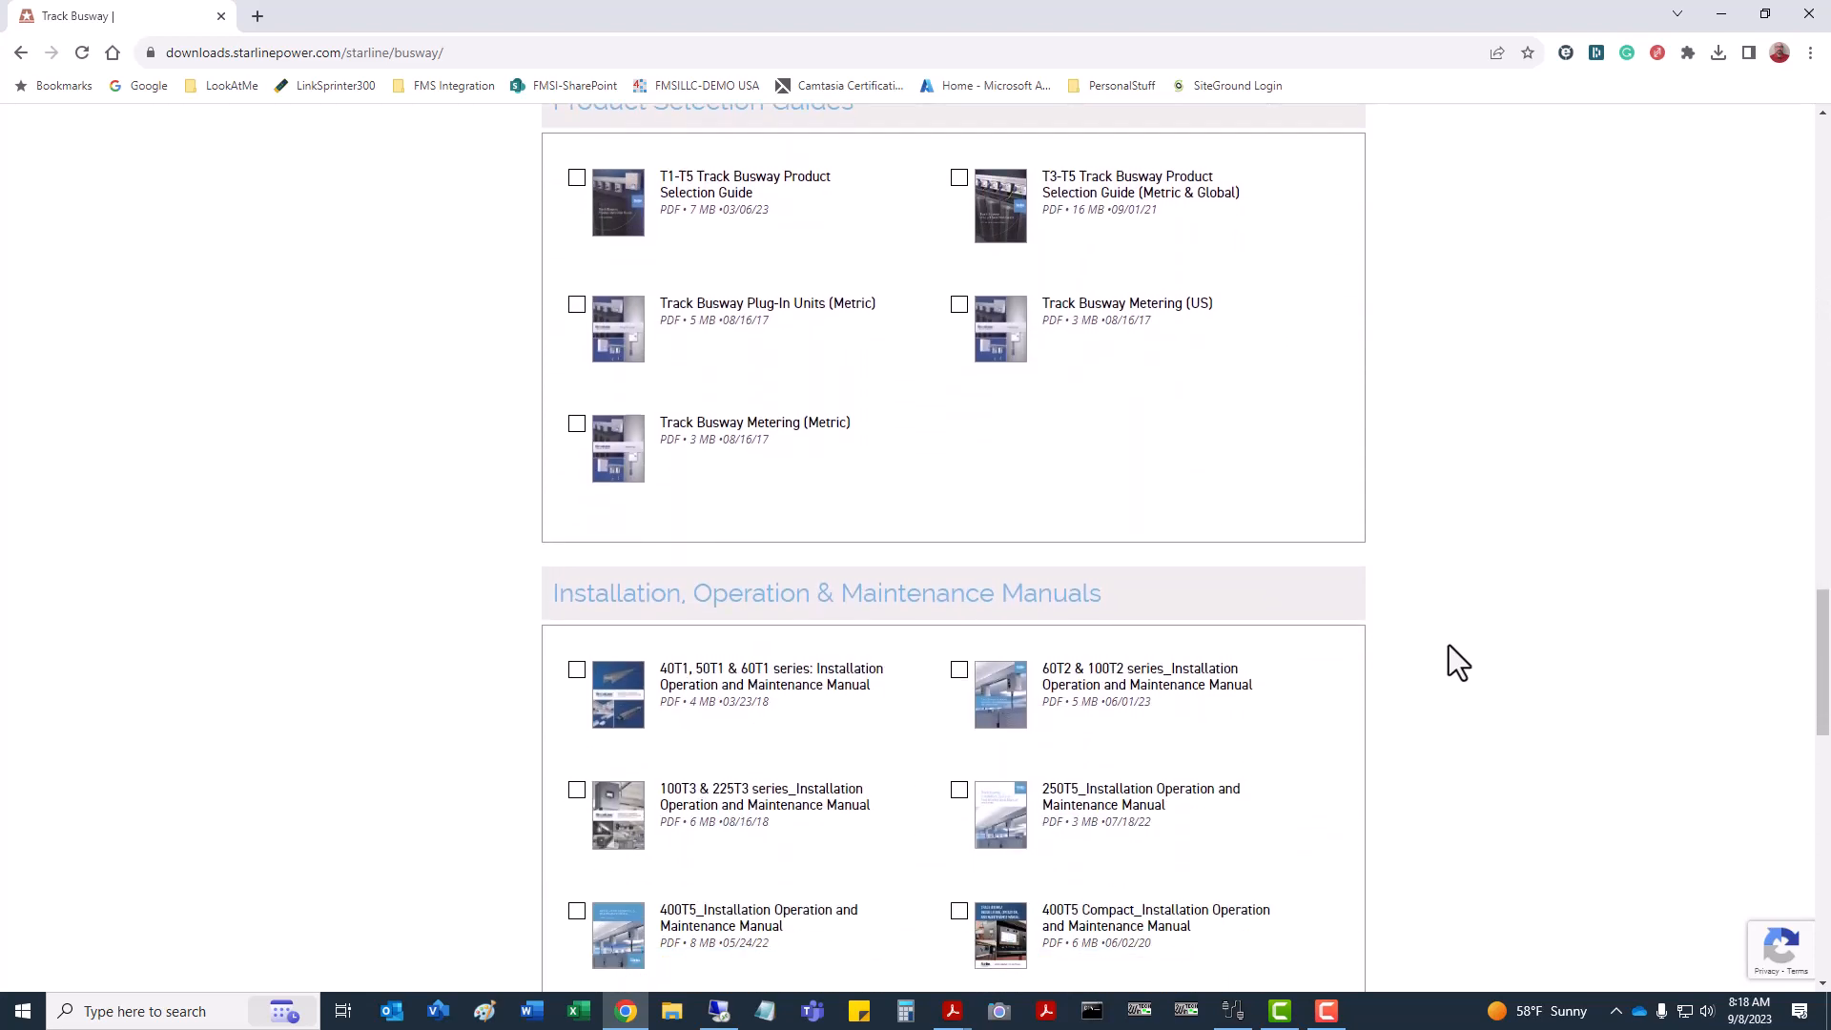
scroll(1448, 644, "up", 20)
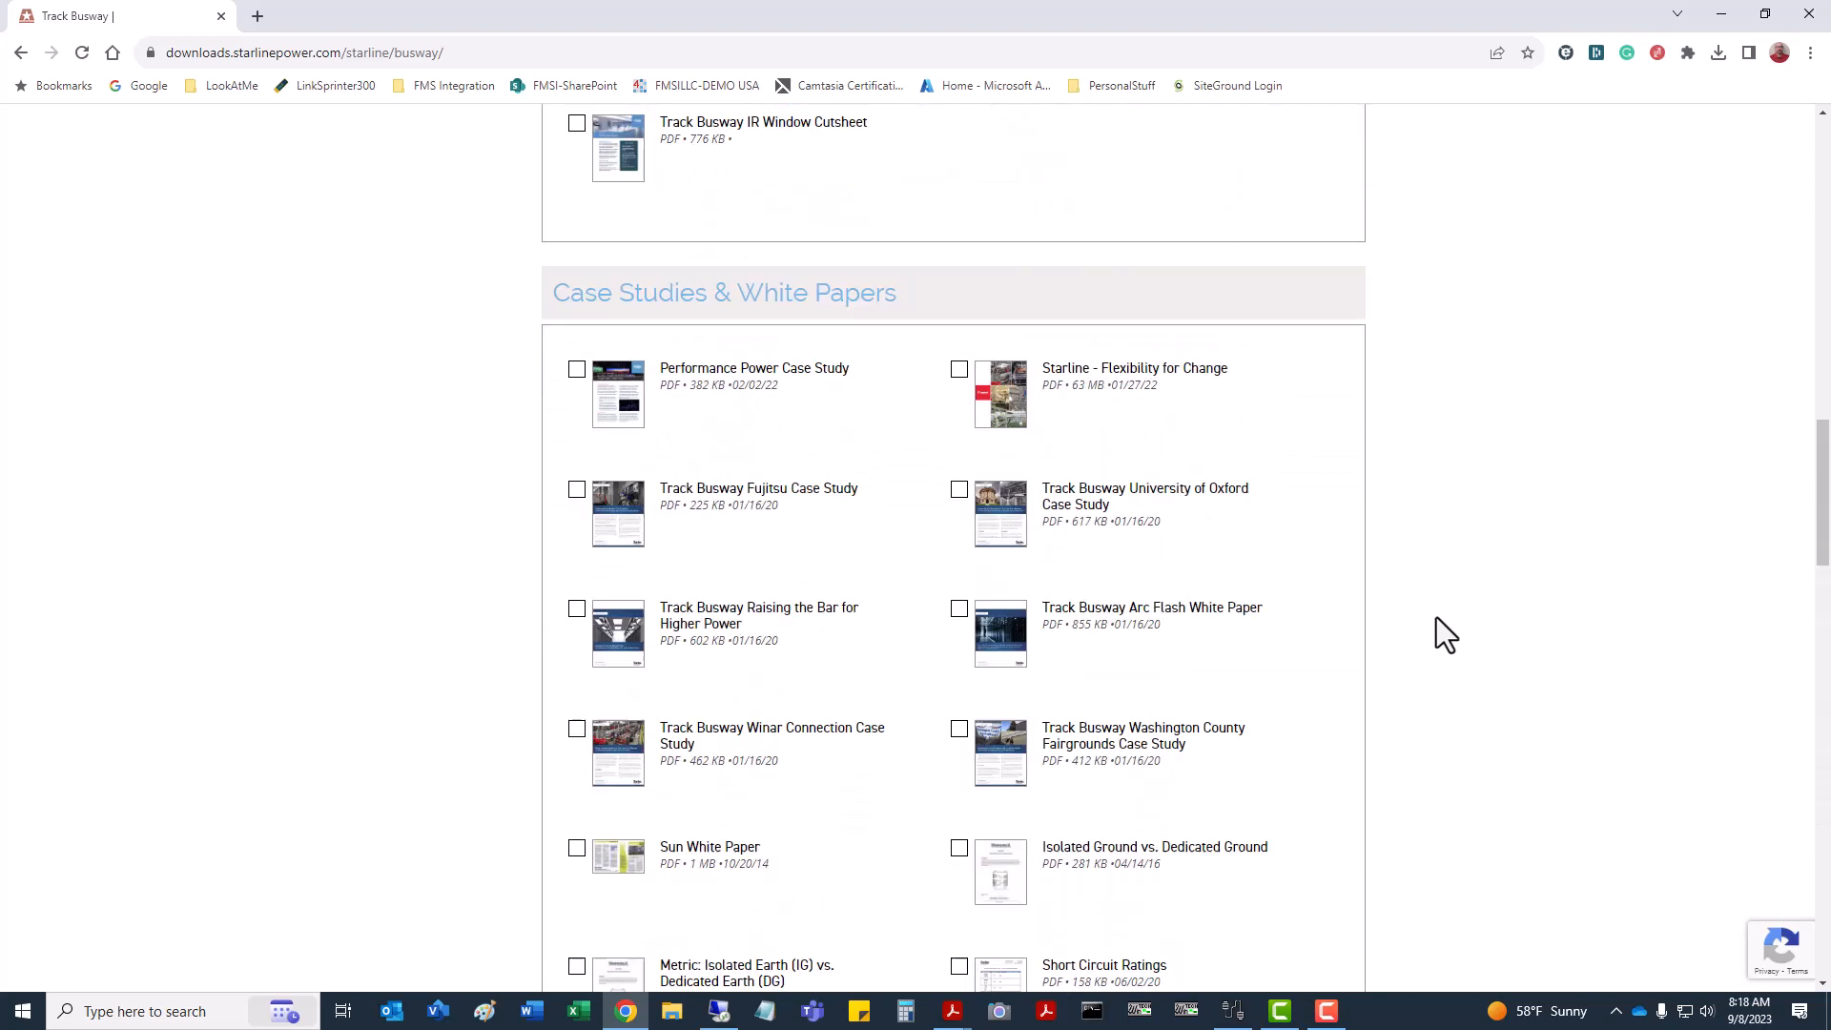
scroll(1435, 611, "up", 4)
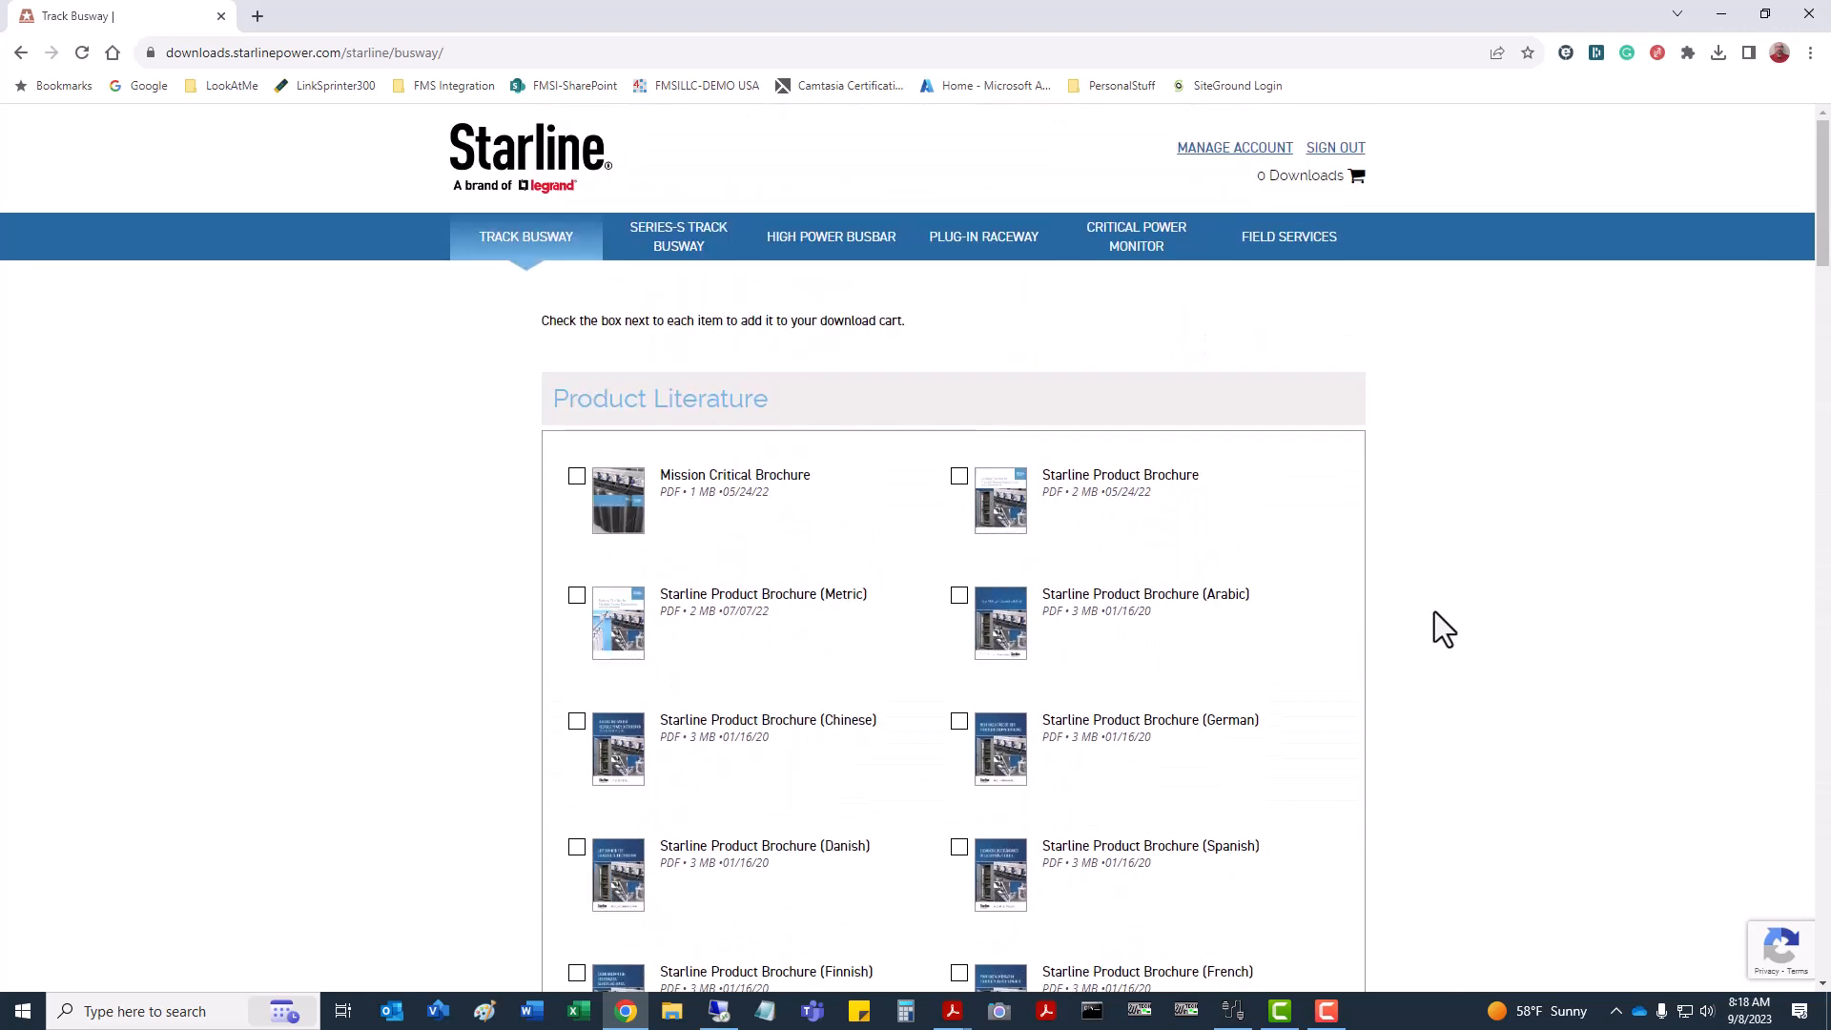
On the Critical Power Monitor page, check CPM Firmware v4.26 under Firmware Files.
left_click(1149, 249)
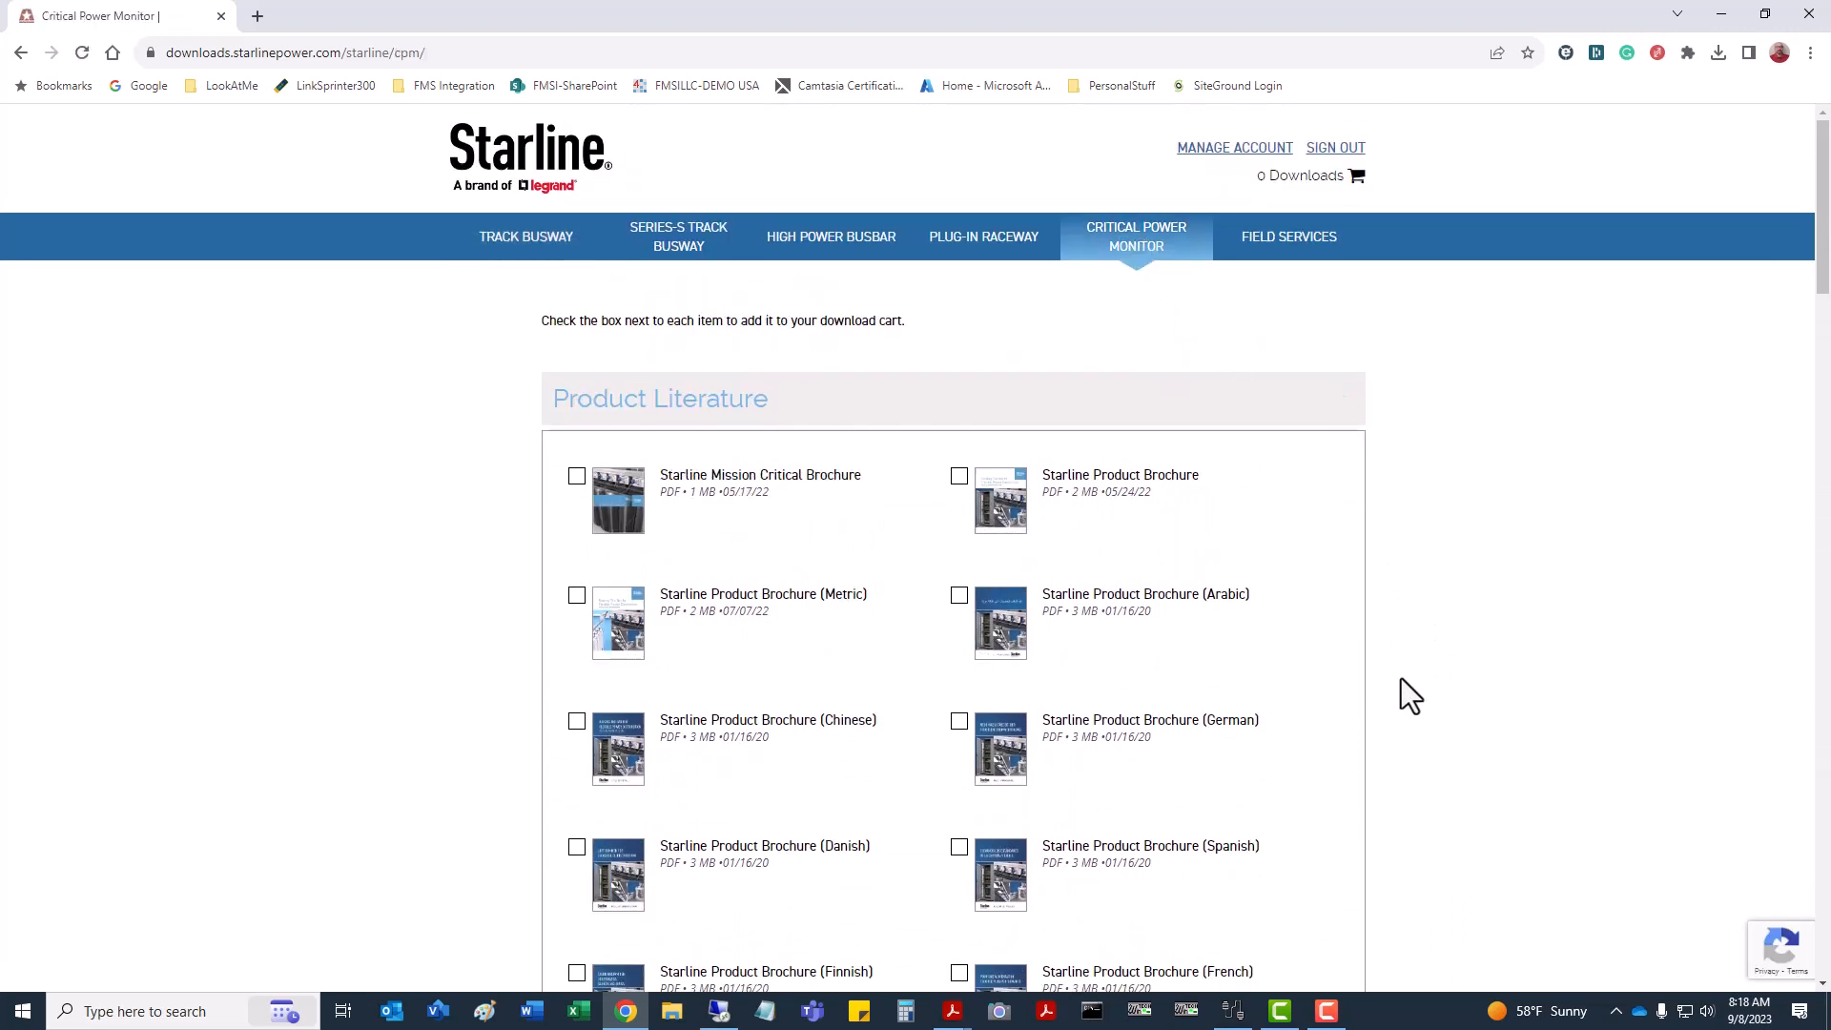
scroll(1400, 678, "down", 12)
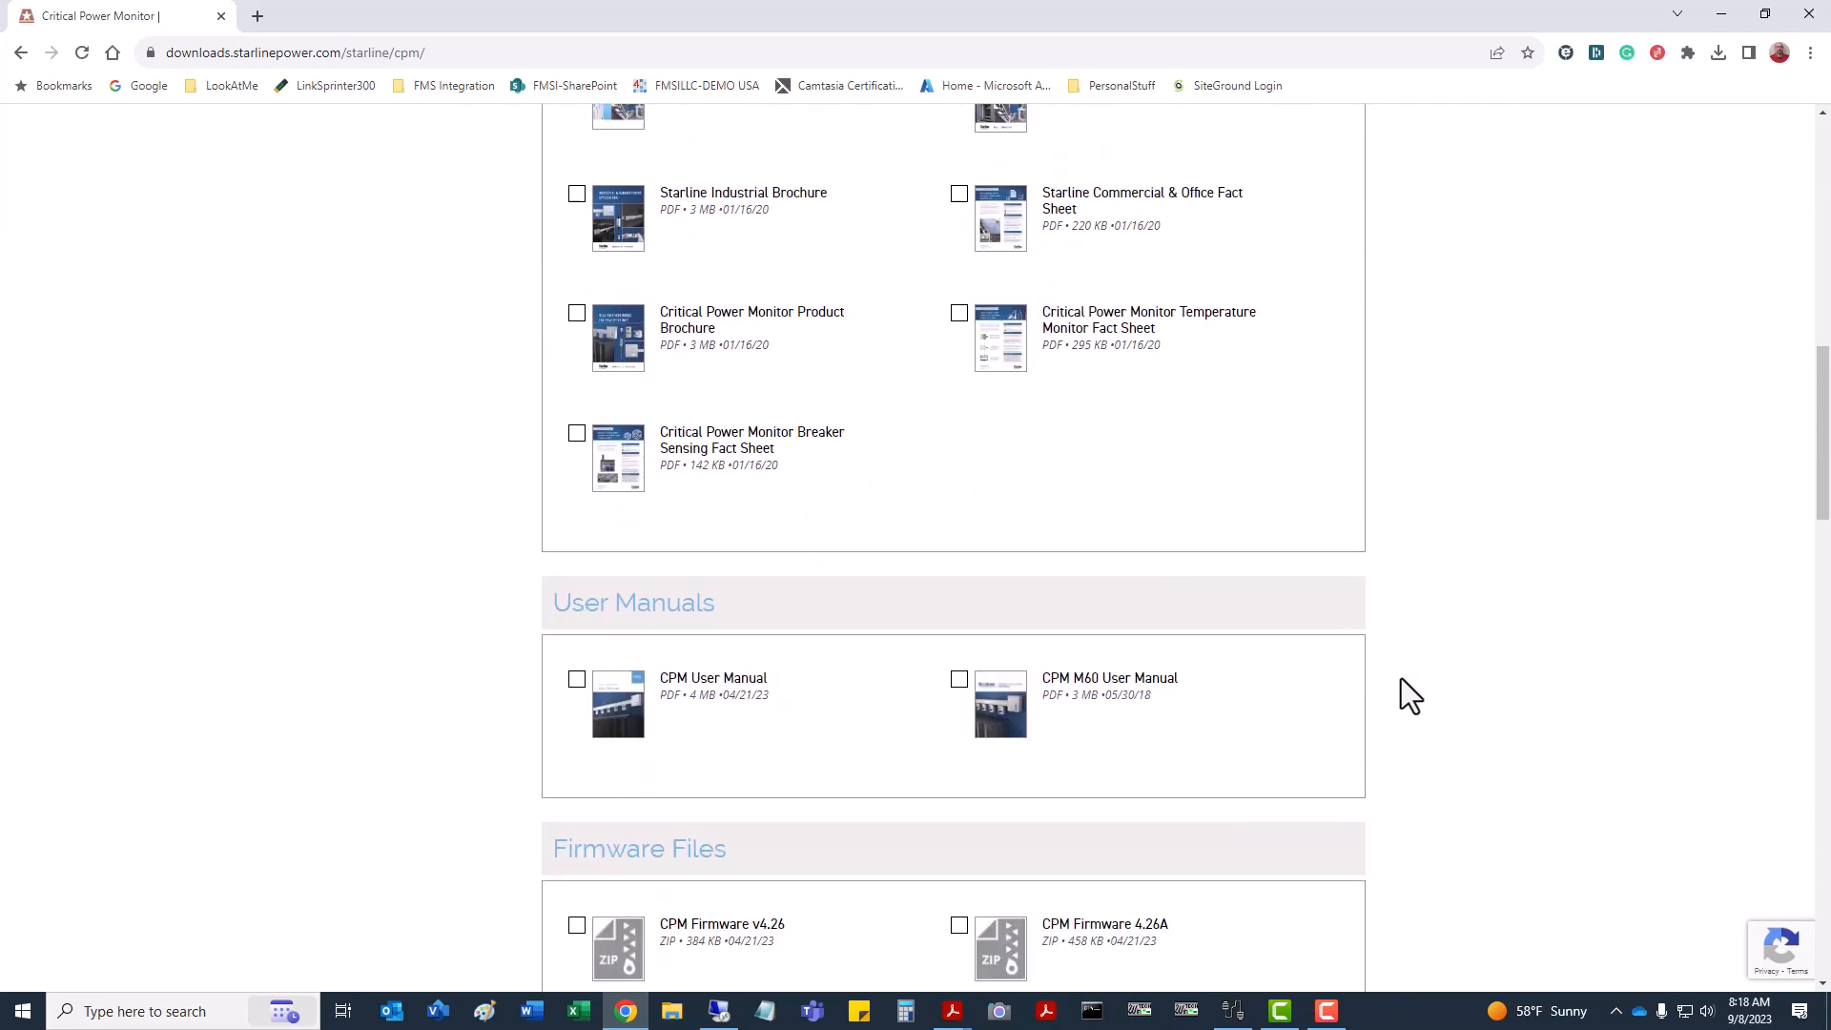
scroll(1412, 694, "down", 5)
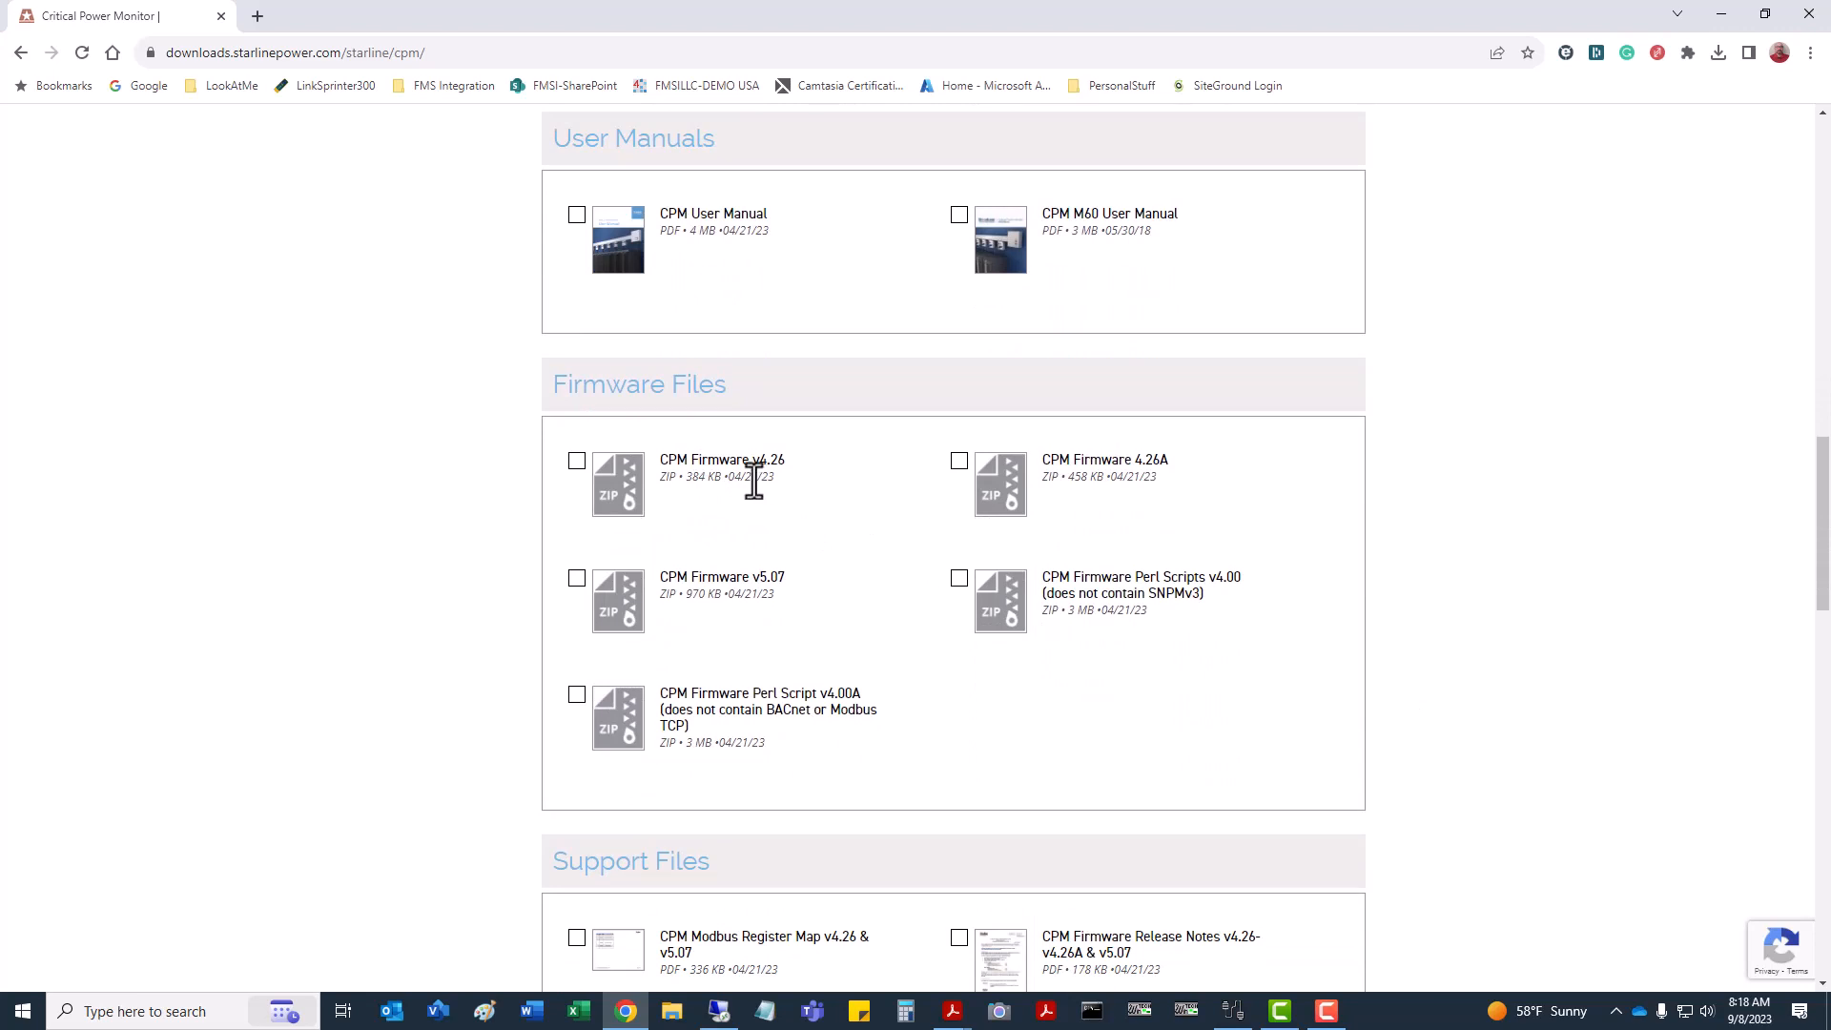
left_click(576, 462)
Check the web_pages_UEC029_ENG.tfs English file under Support Files.
scroll(908, 706, "down", 4)
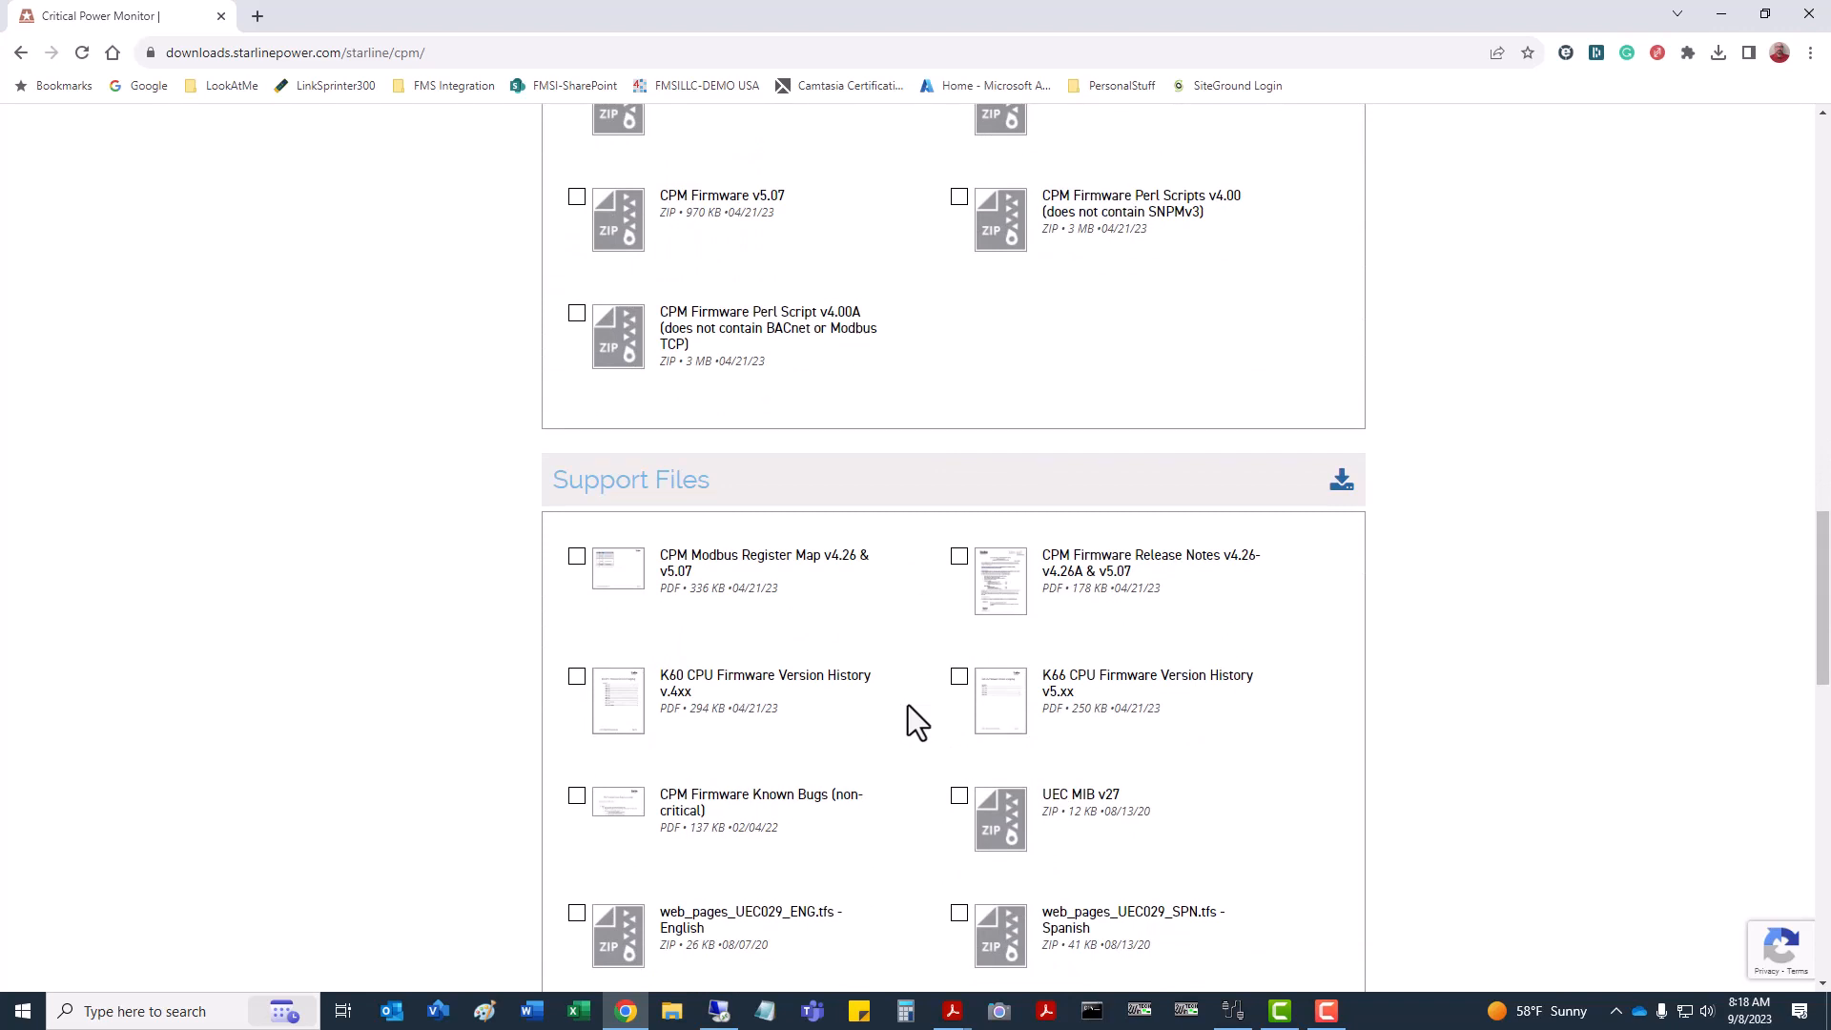
scroll(908, 706, "down", 3)
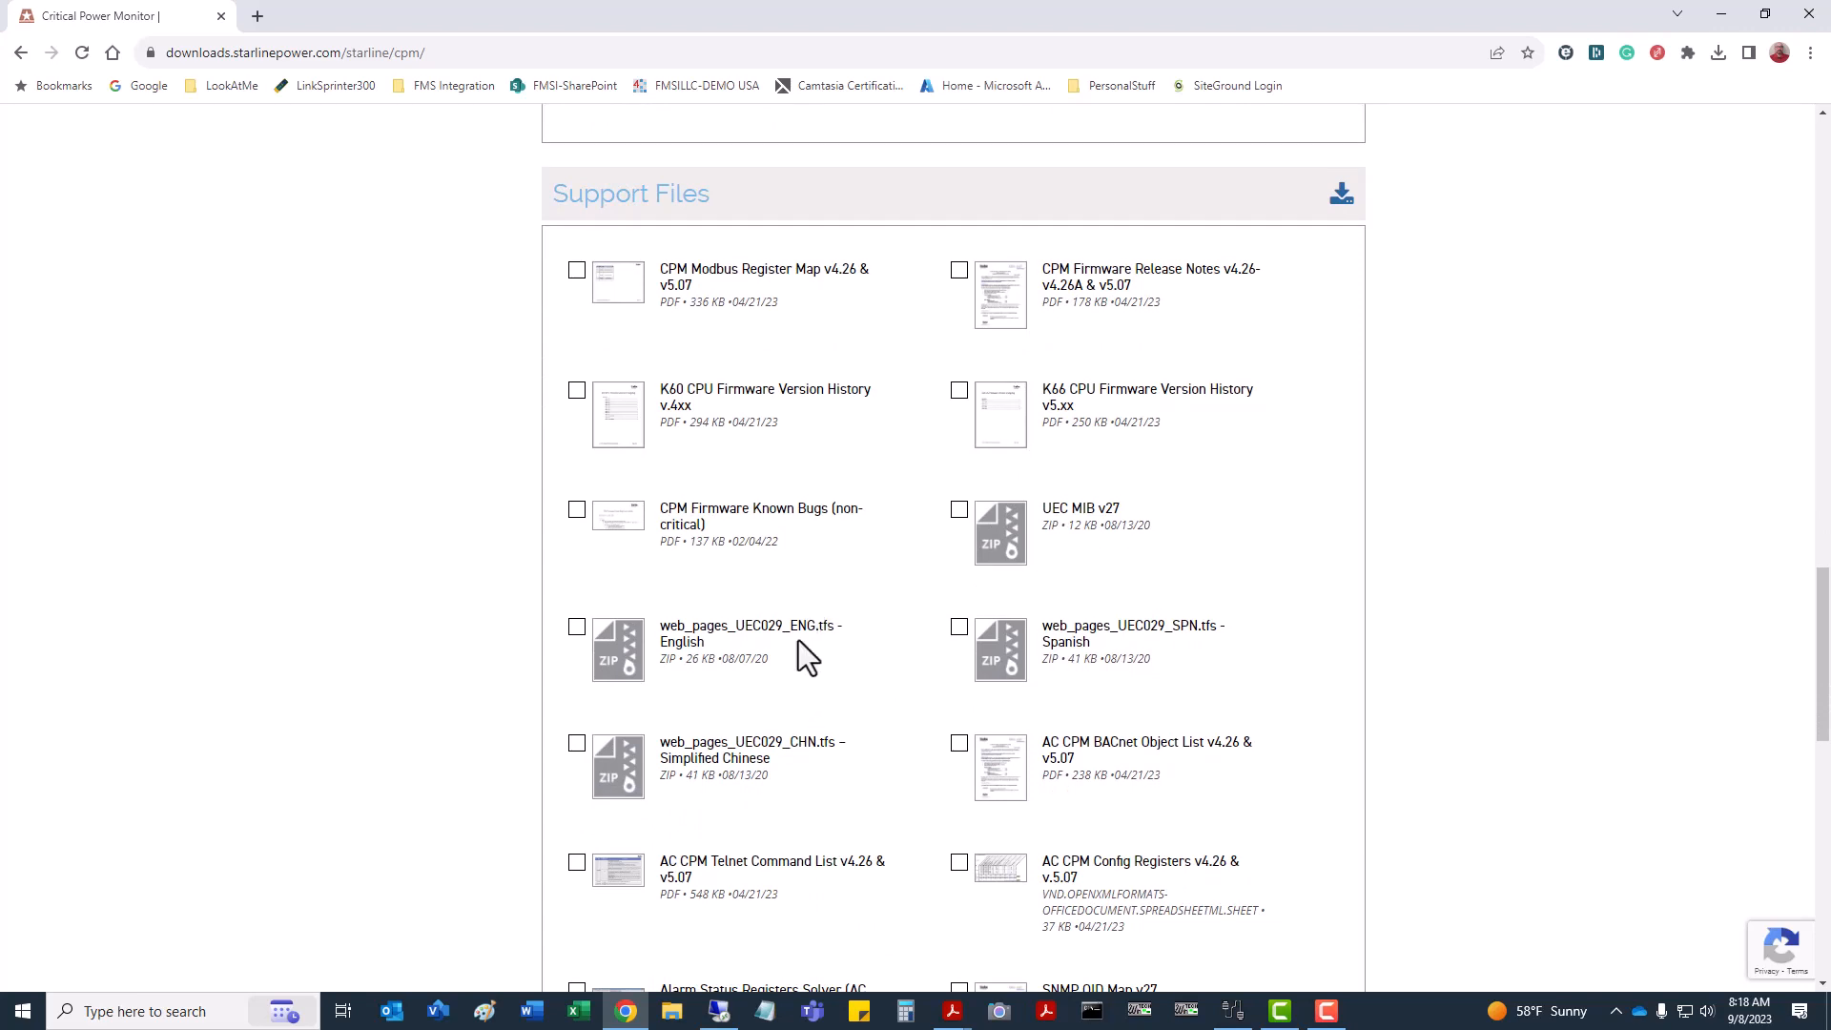
left_click(577, 629)
scroll(1093, 679, "down", 3)
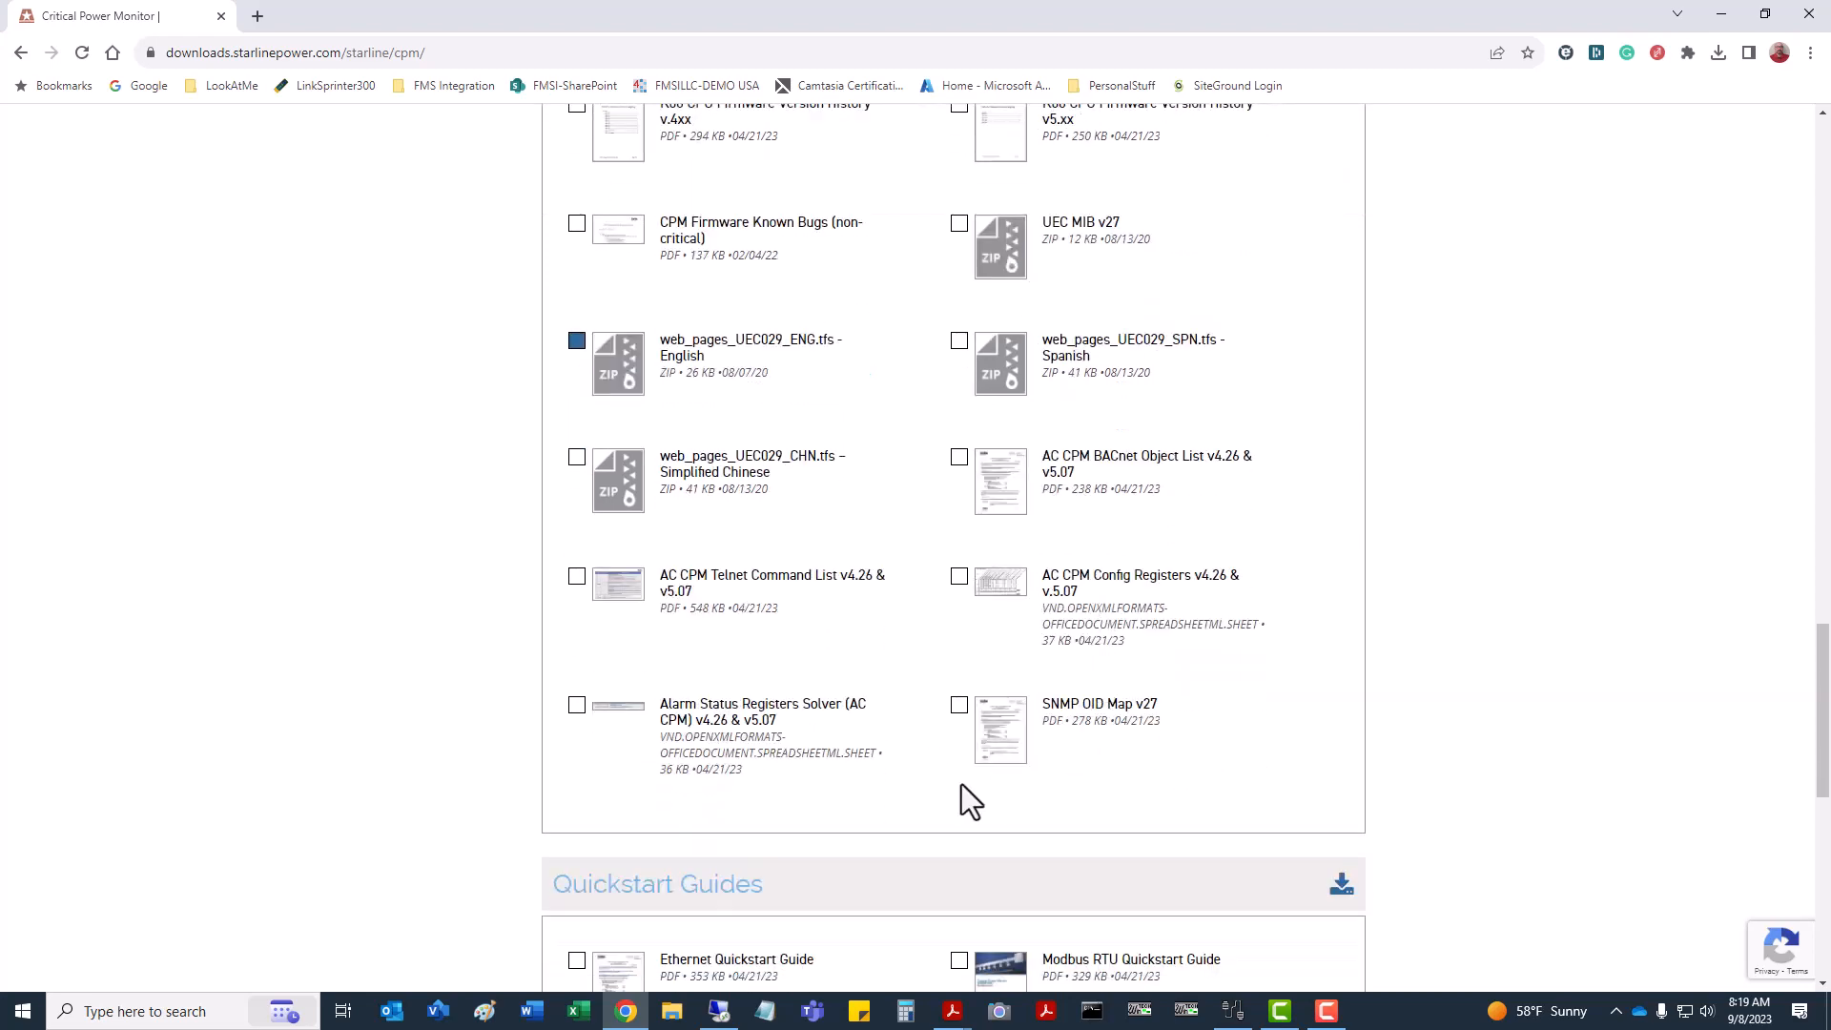
scroll(957, 844, "down", 7)
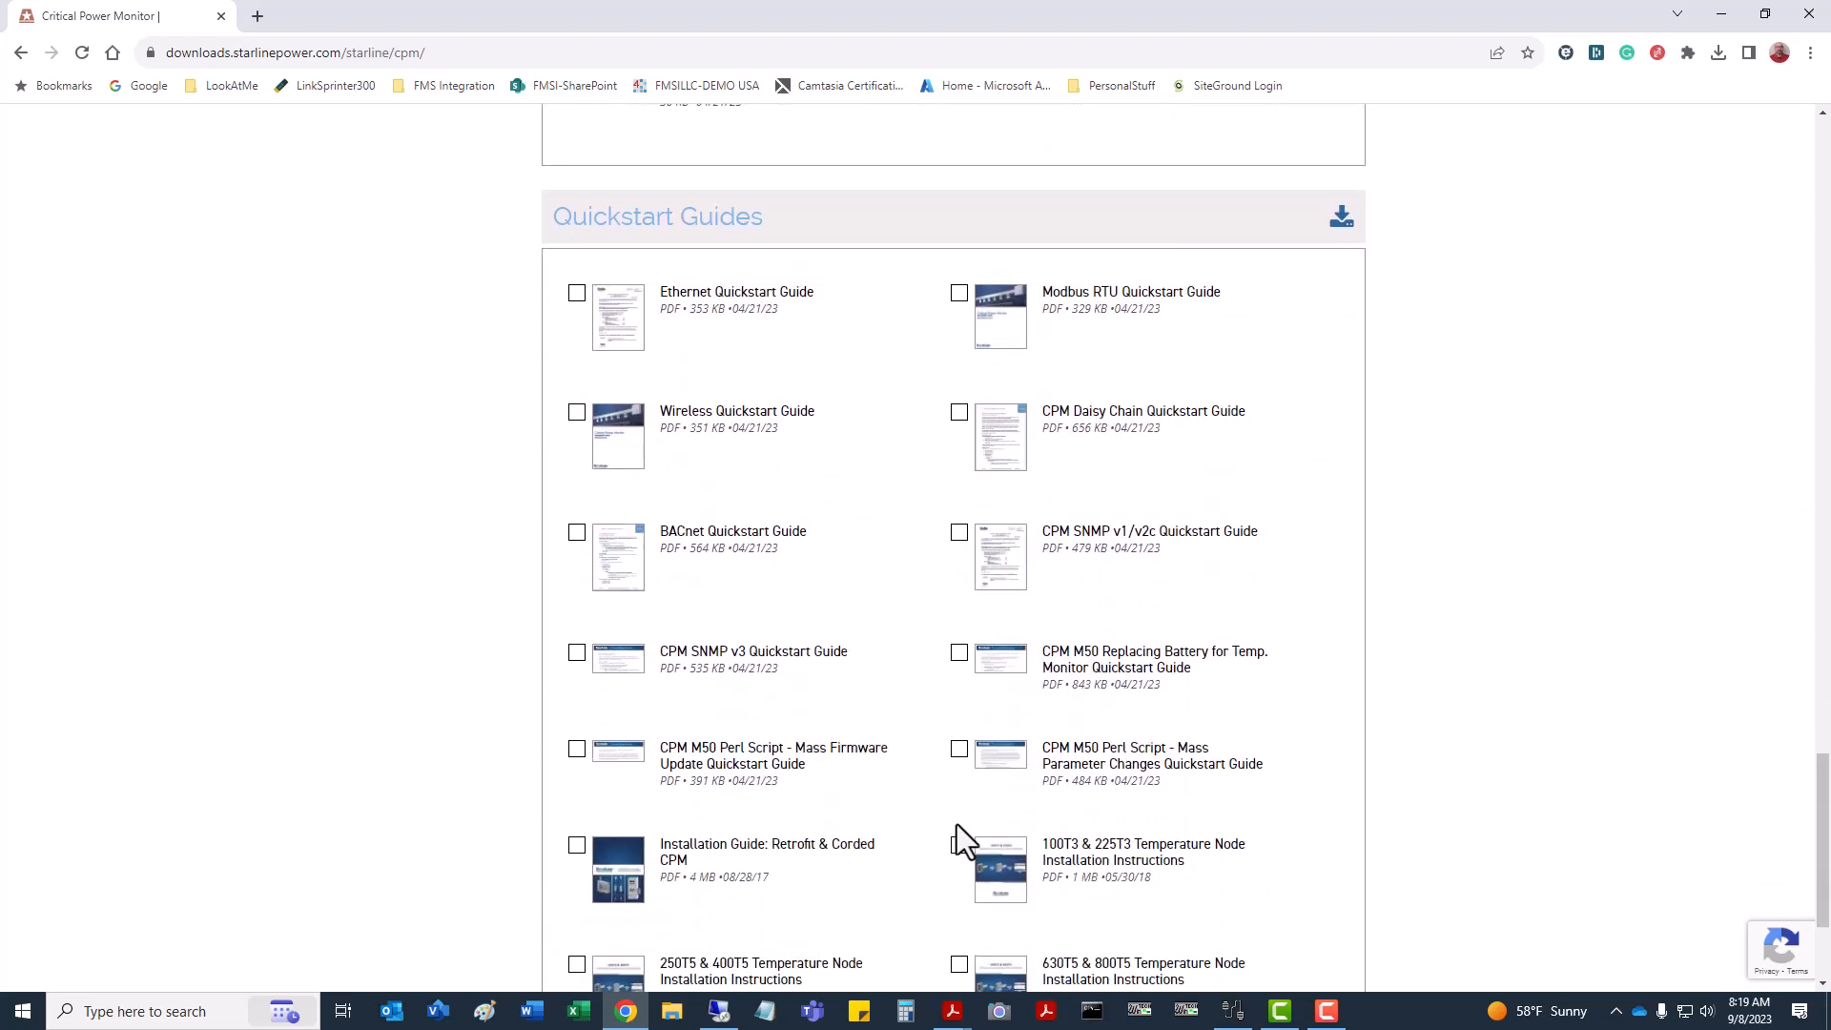
scroll(958, 824, "up", 14)
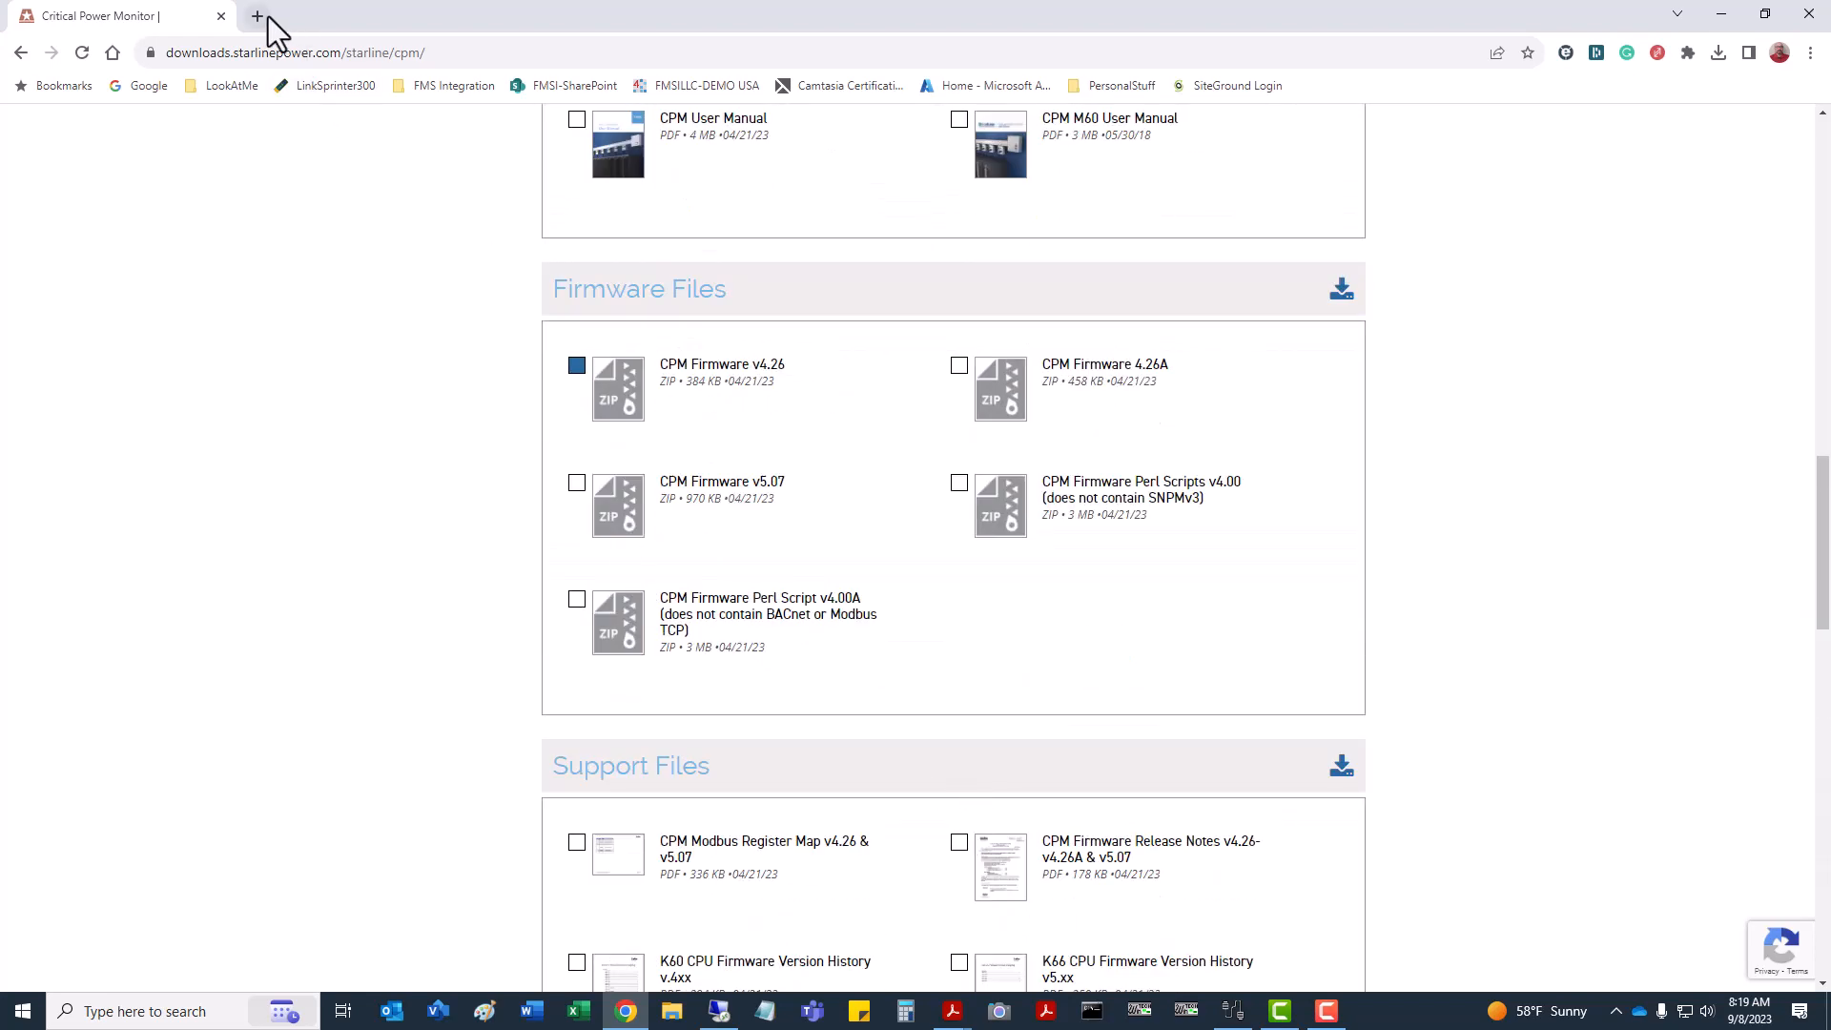
In a new tab, load the meter's CPM Home page at 192.168.1.99.
left_click(267, 17)
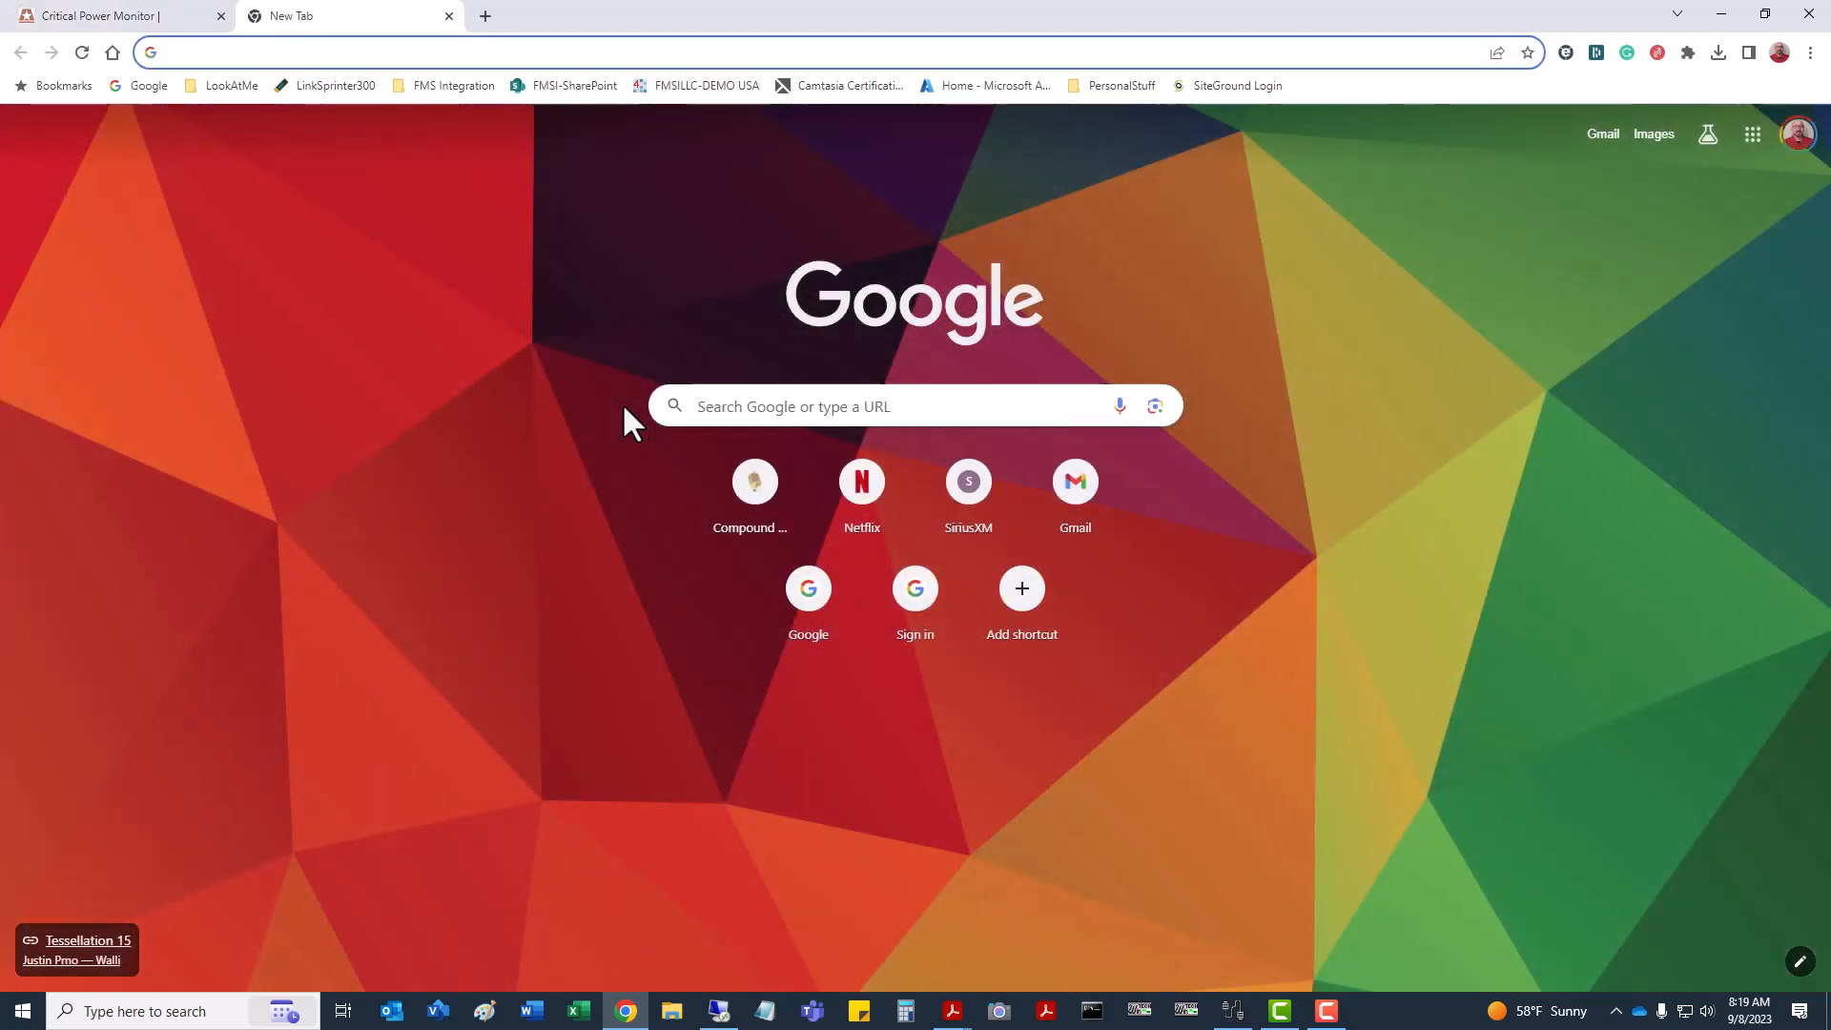
type("192")
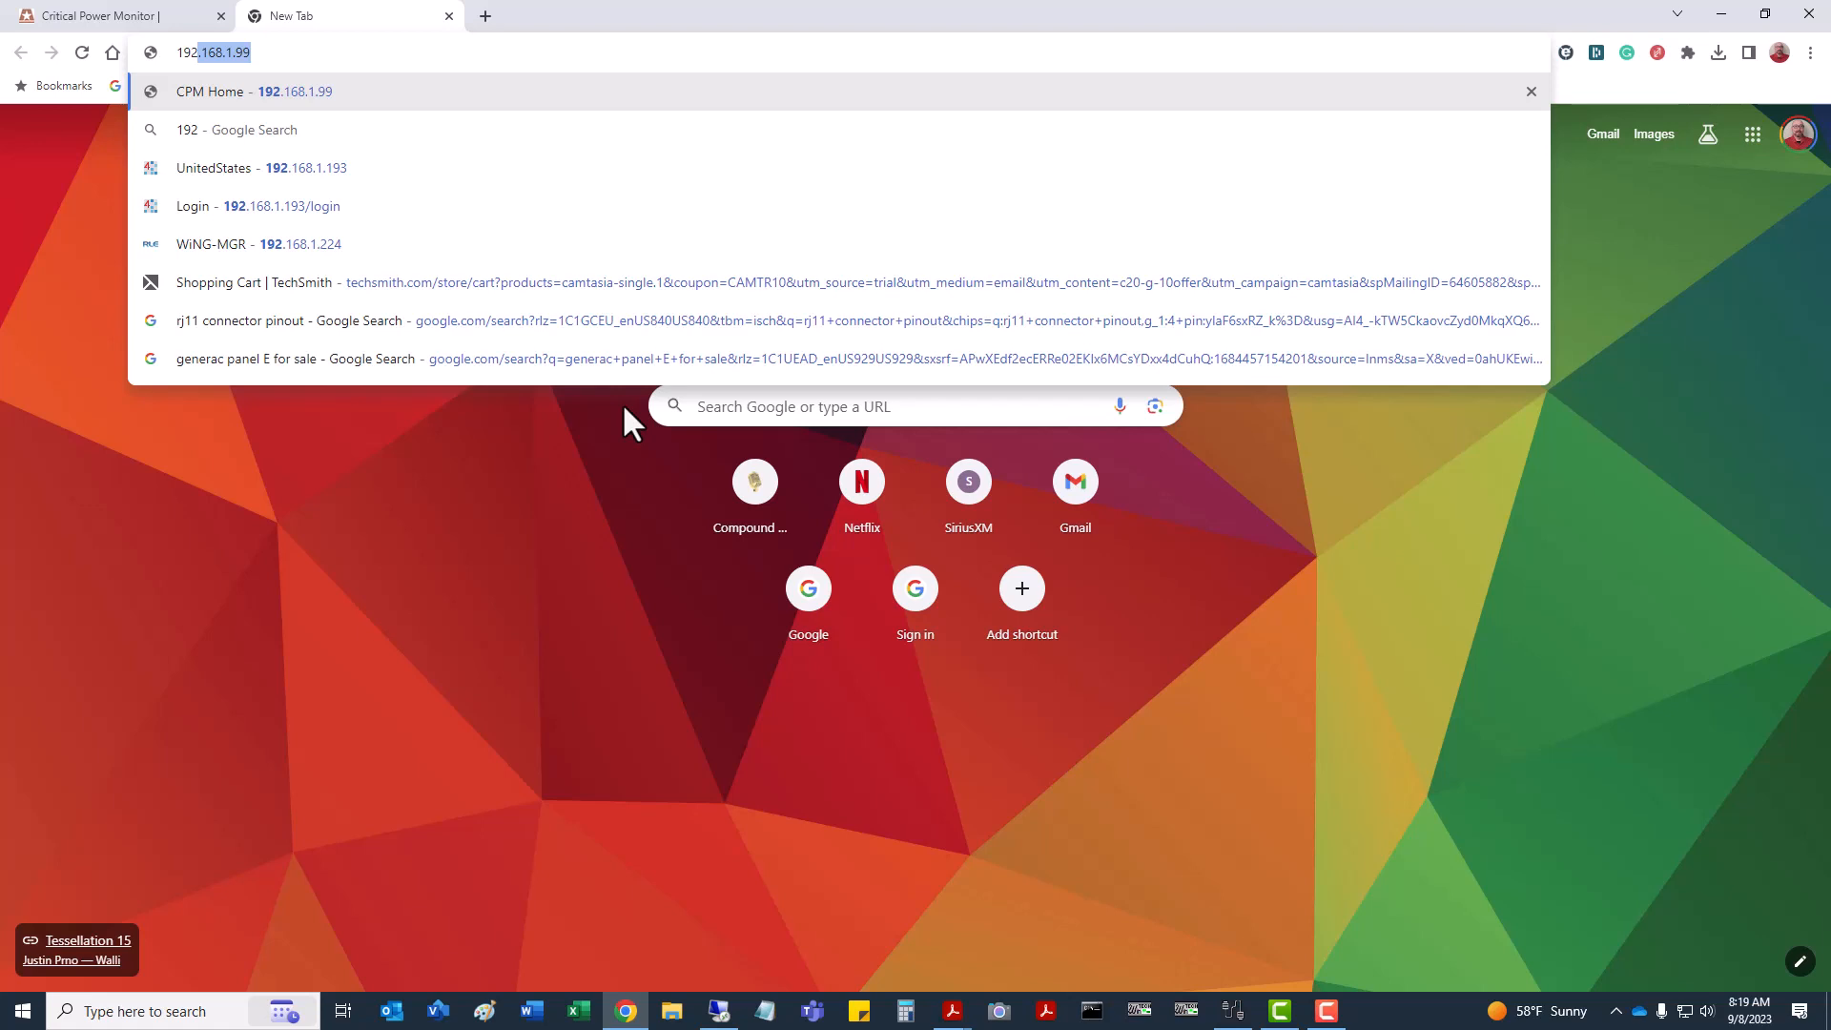
key("Return")
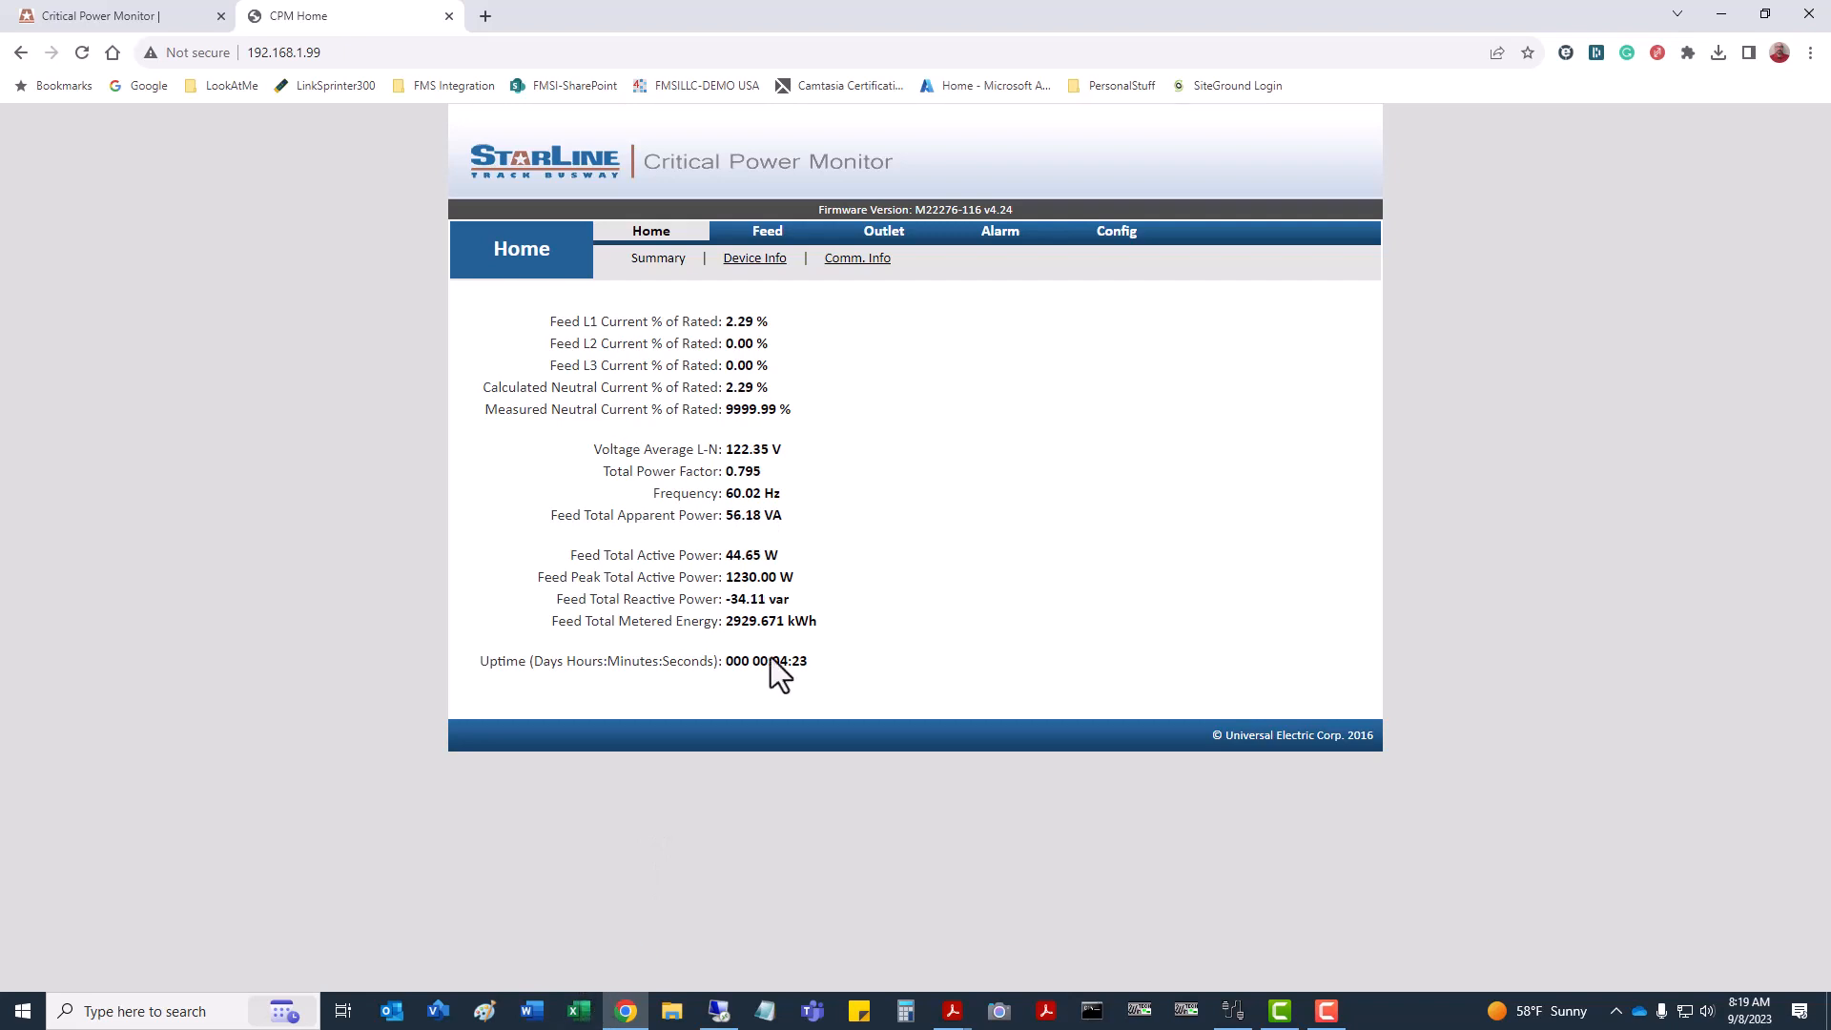
Go to Config > Uploads in the meter's web interface.
left_click(1111, 238)
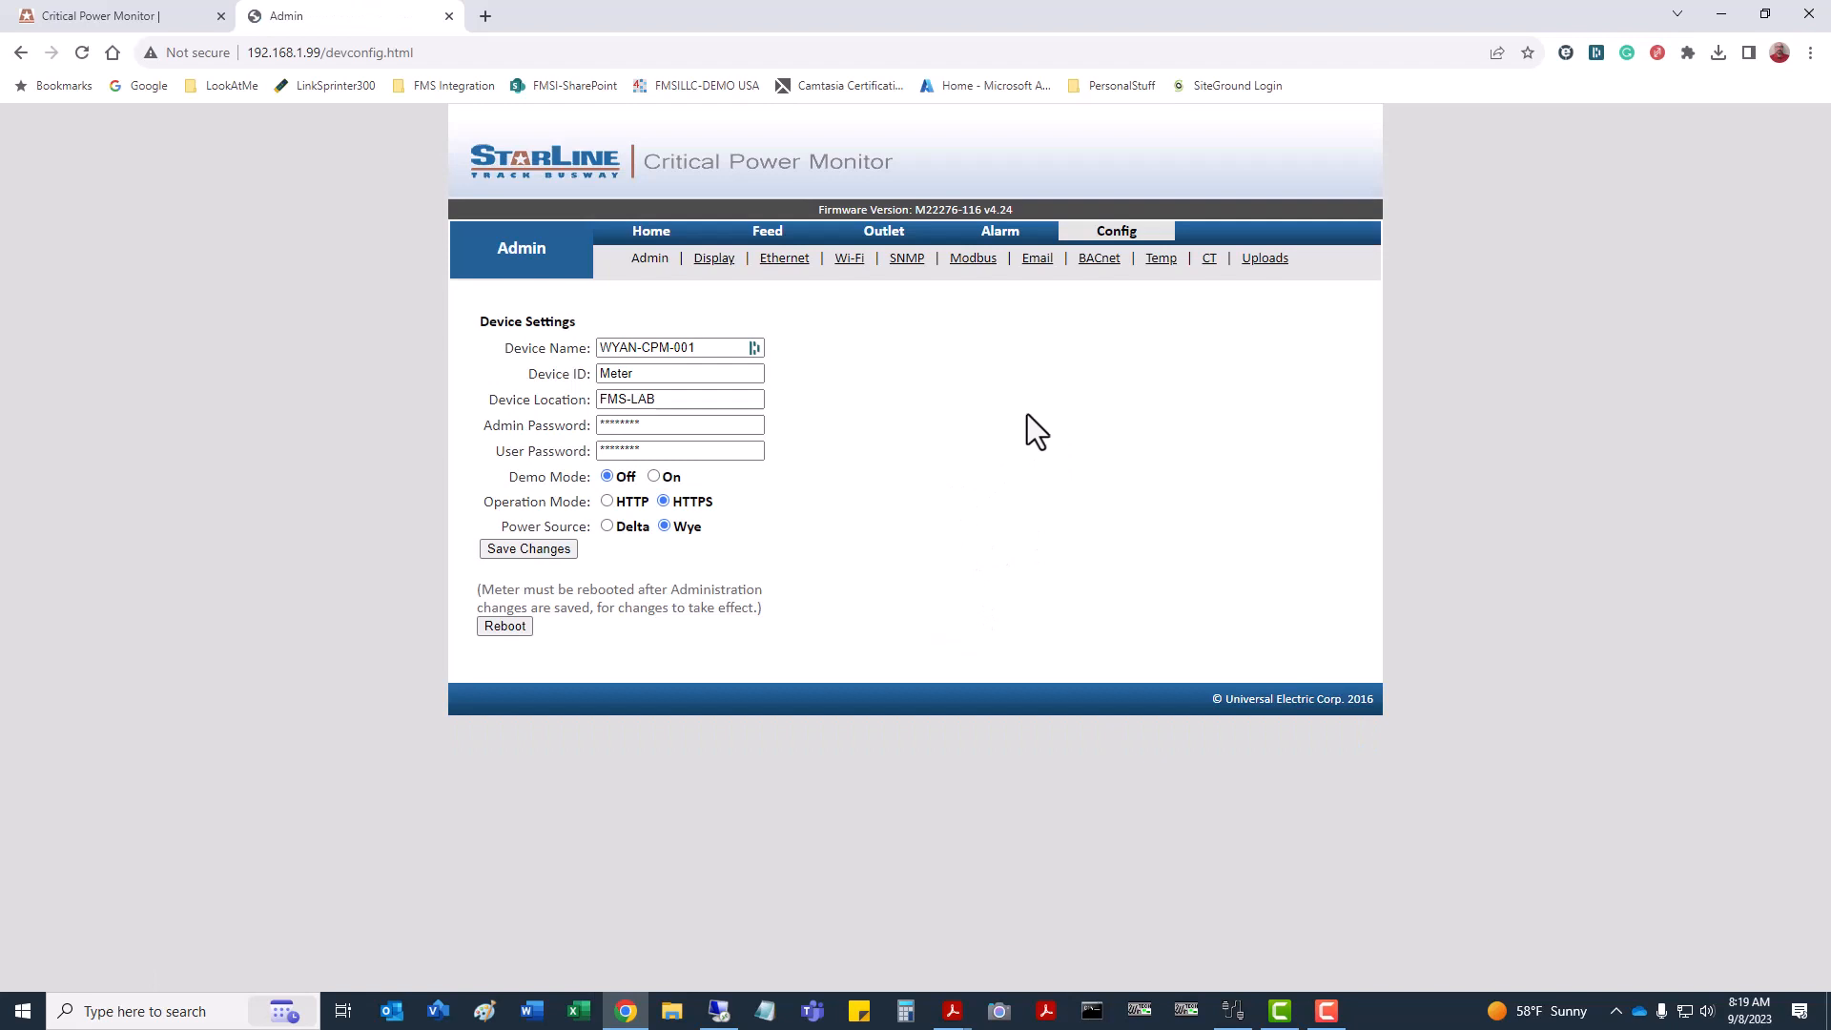
left_click(1265, 263)
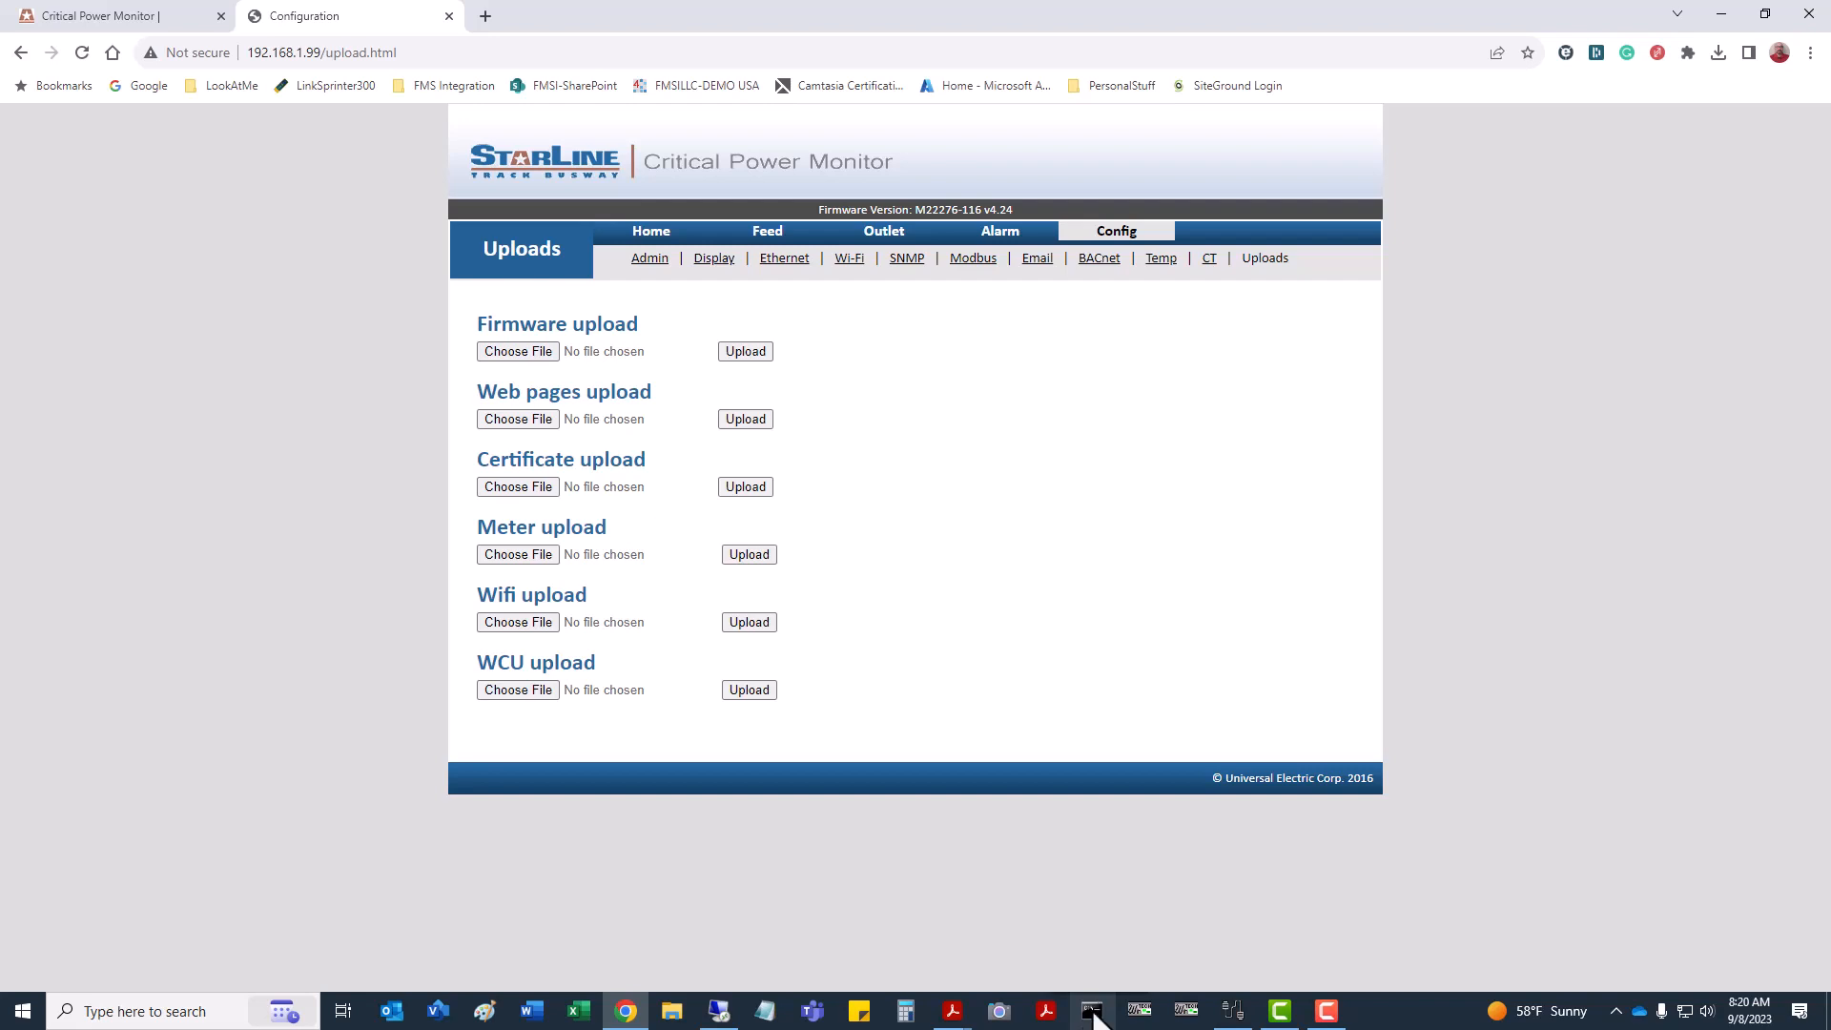
Run 'ping 192.168.1.99 -t' in a centred Command Prompt window.
left_click(1093, 1013)
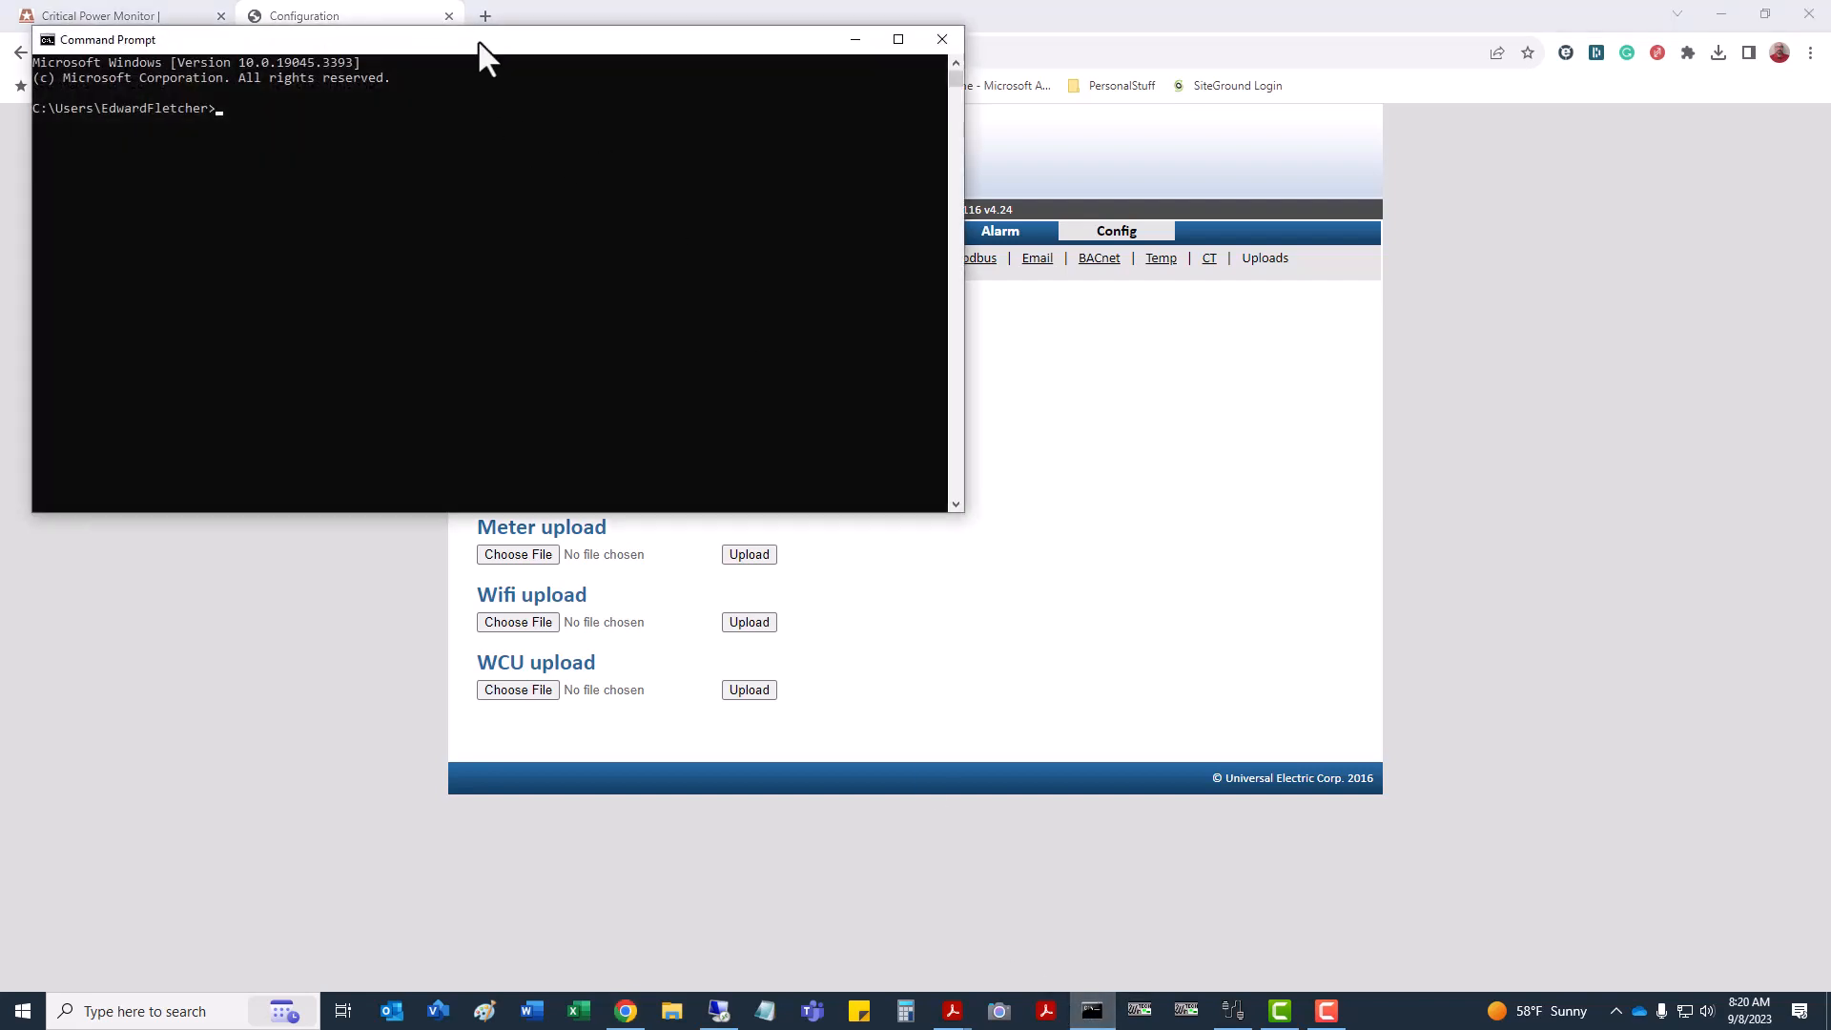
left_click_drag(478, 38, 695, 336)
type("ping 192.")
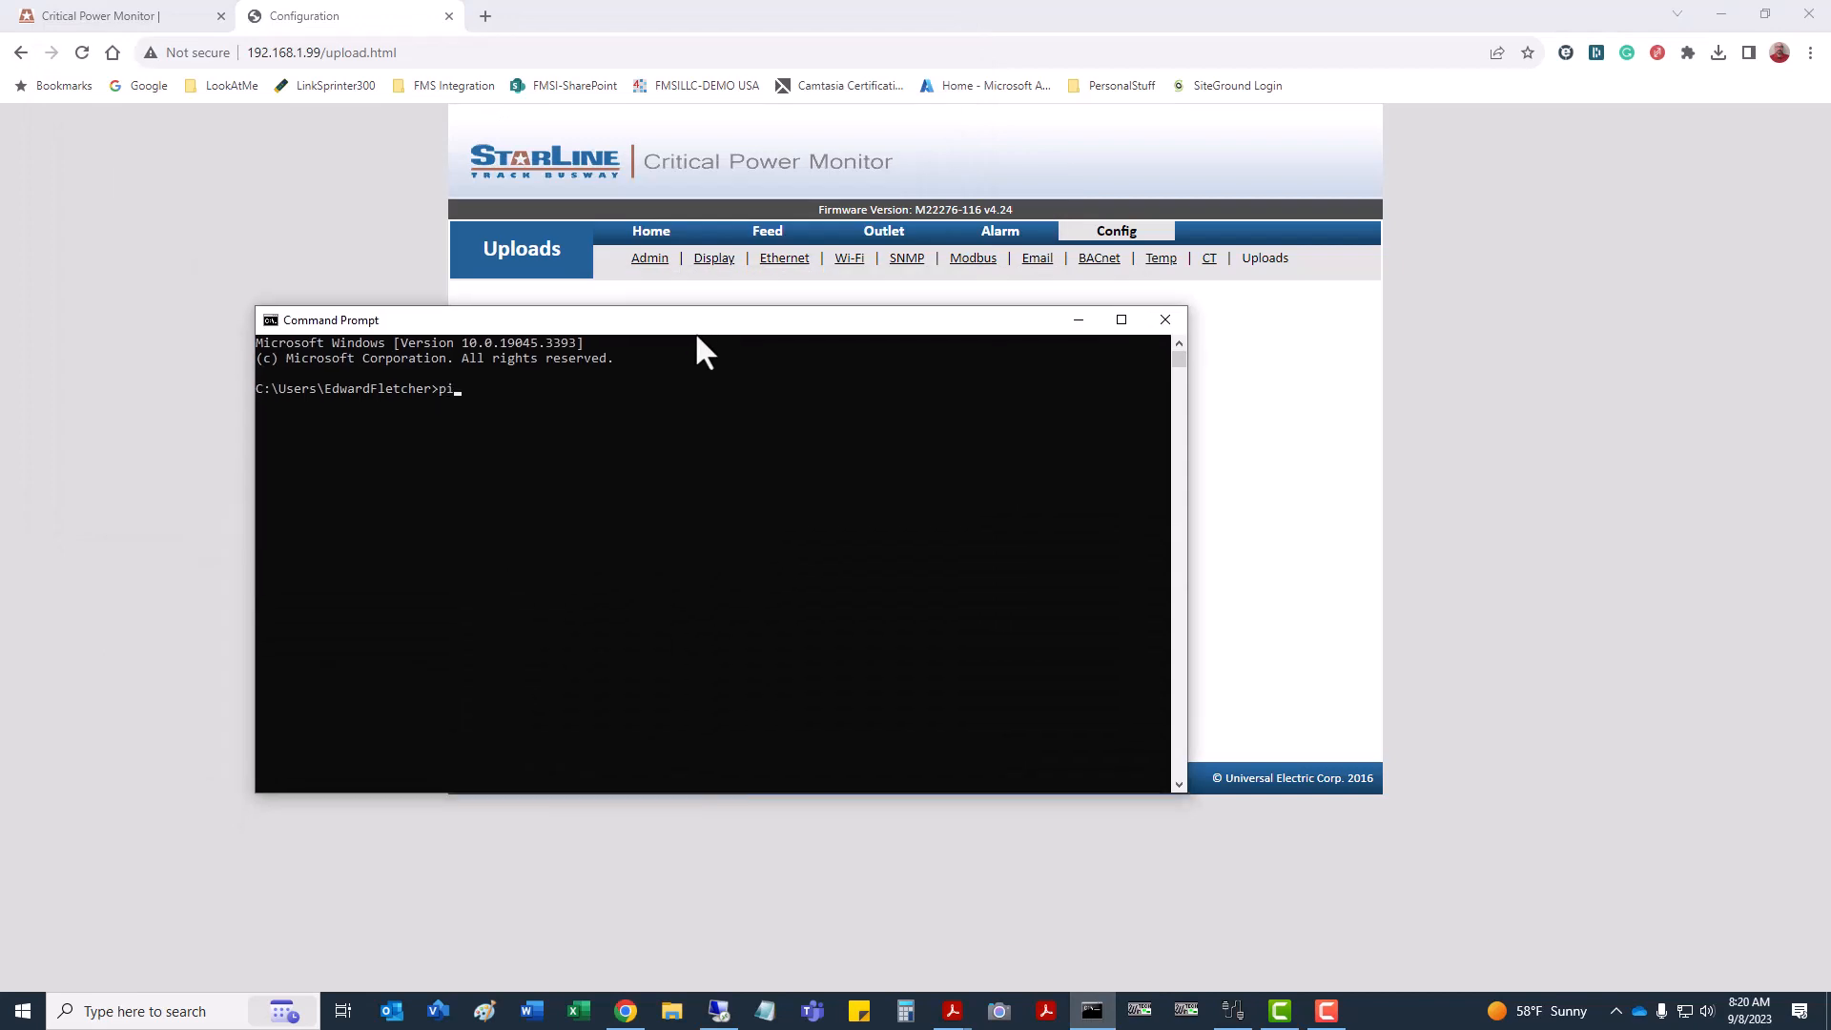
type("168.1.99 -t")
key("Return")
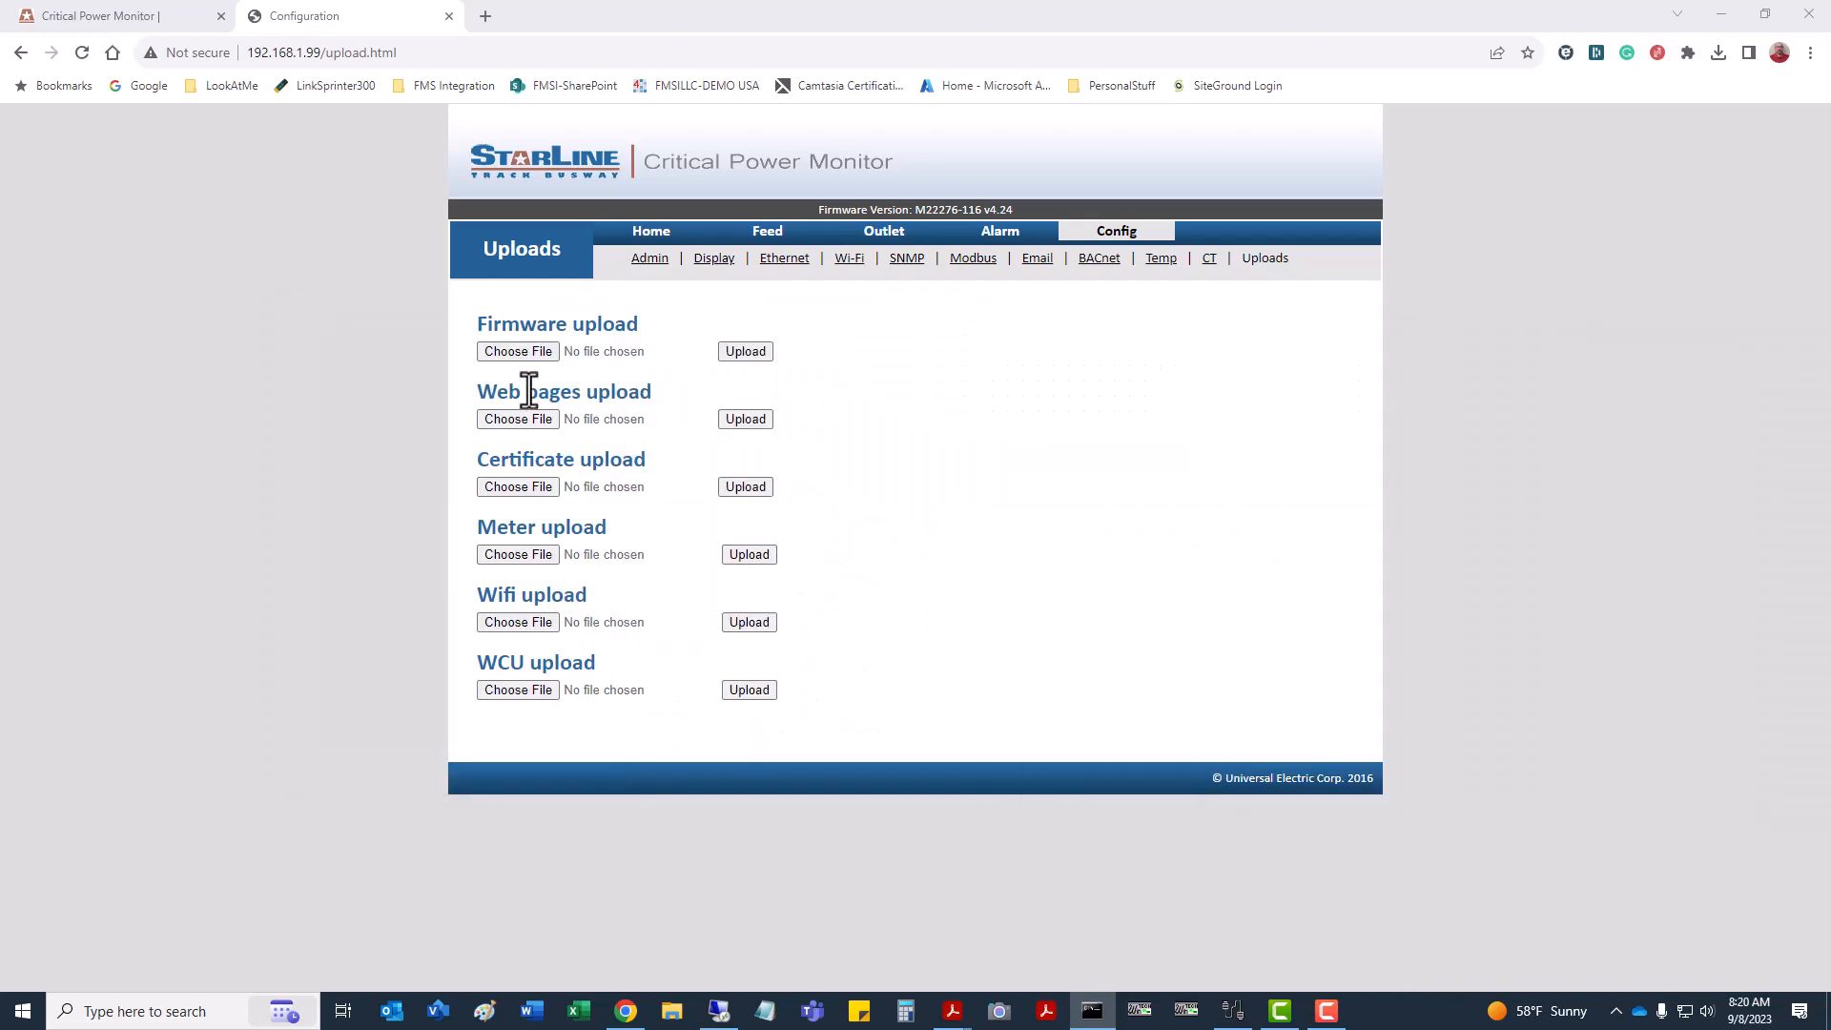
Choose firmware_ac_k60_v4.26.bin from the Firmware folder and upload it to the meter.
left_click(515, 352)
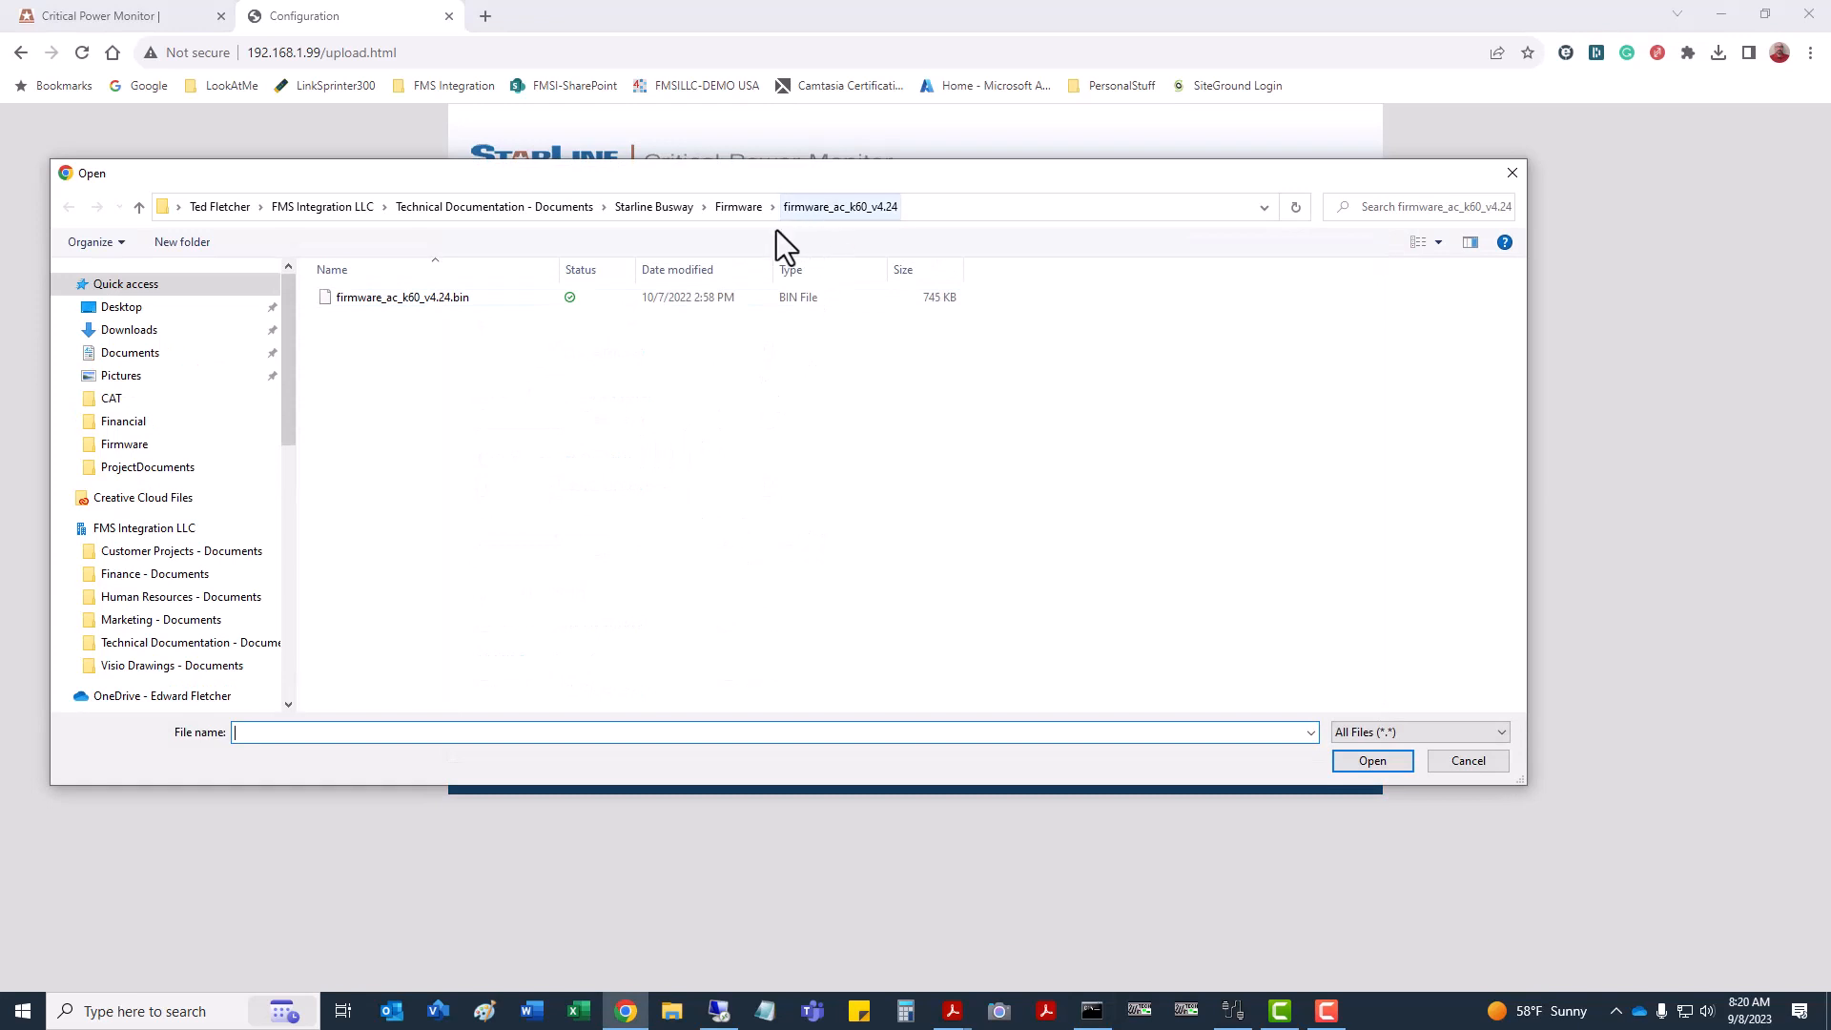
left_click(717, 210)
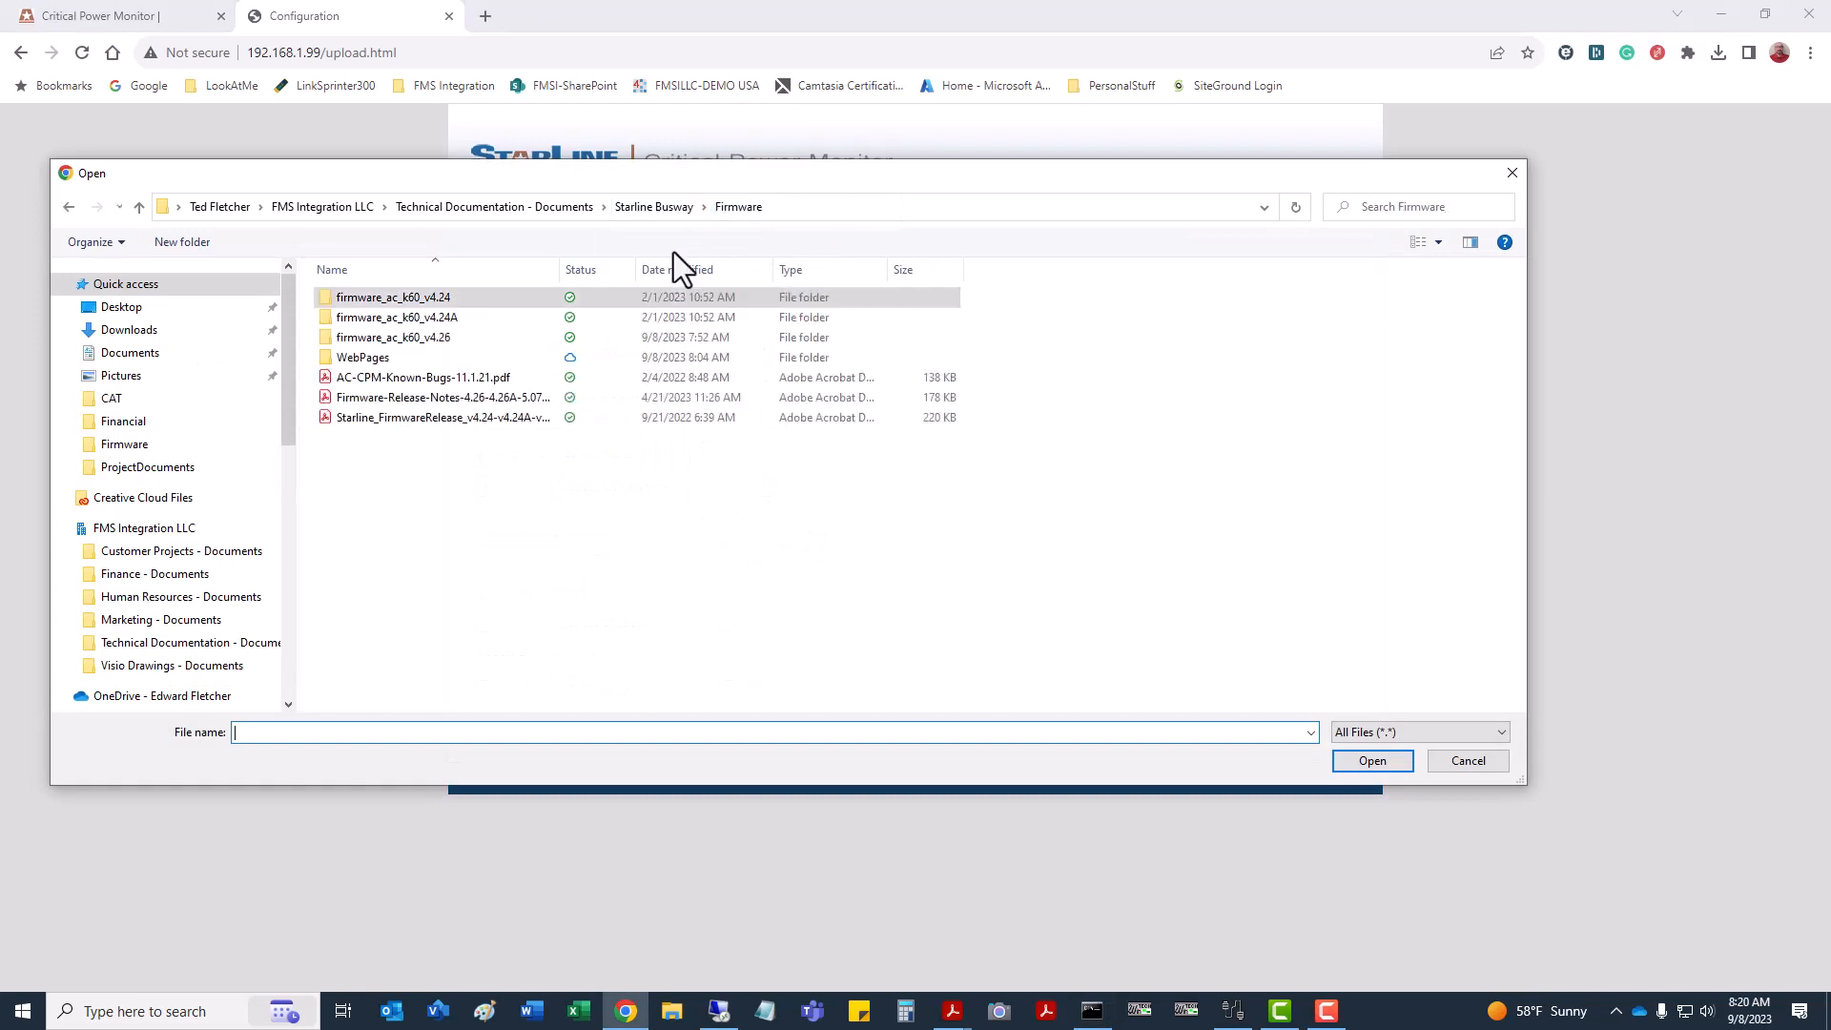
double_click(429, 342)
left_click(423, 297)
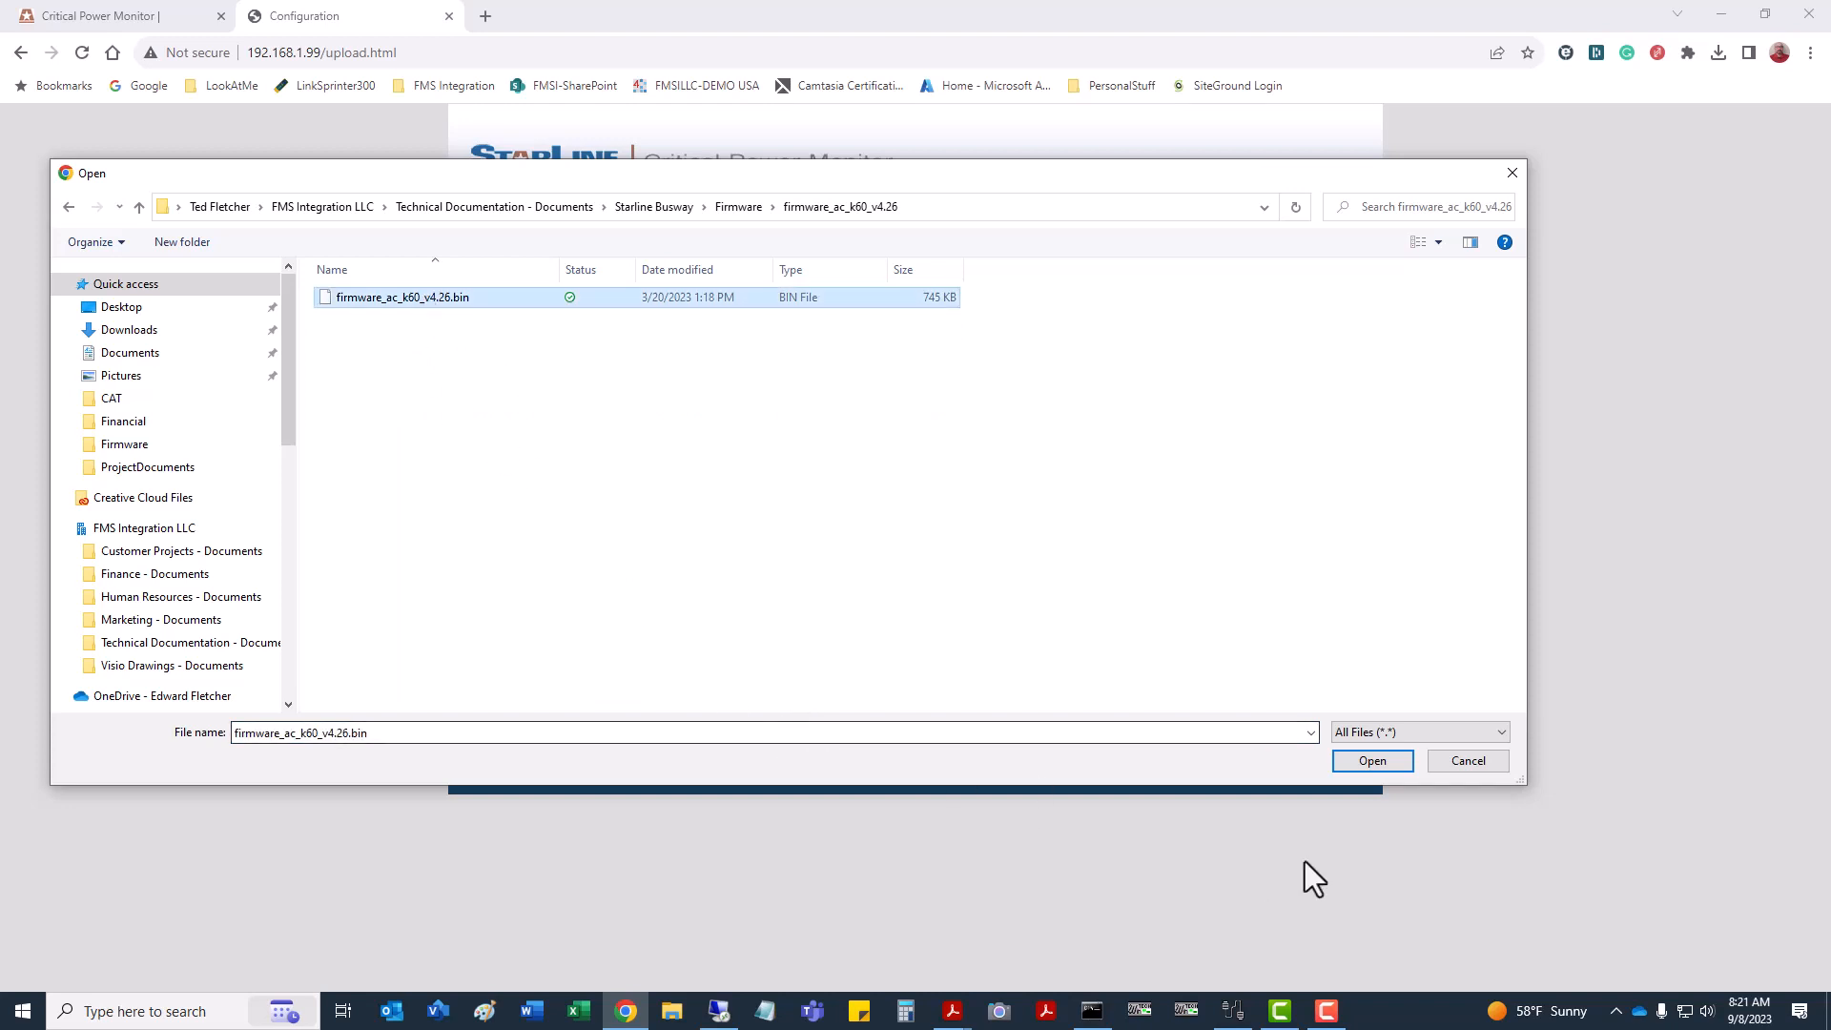
left_click(1382, 761)
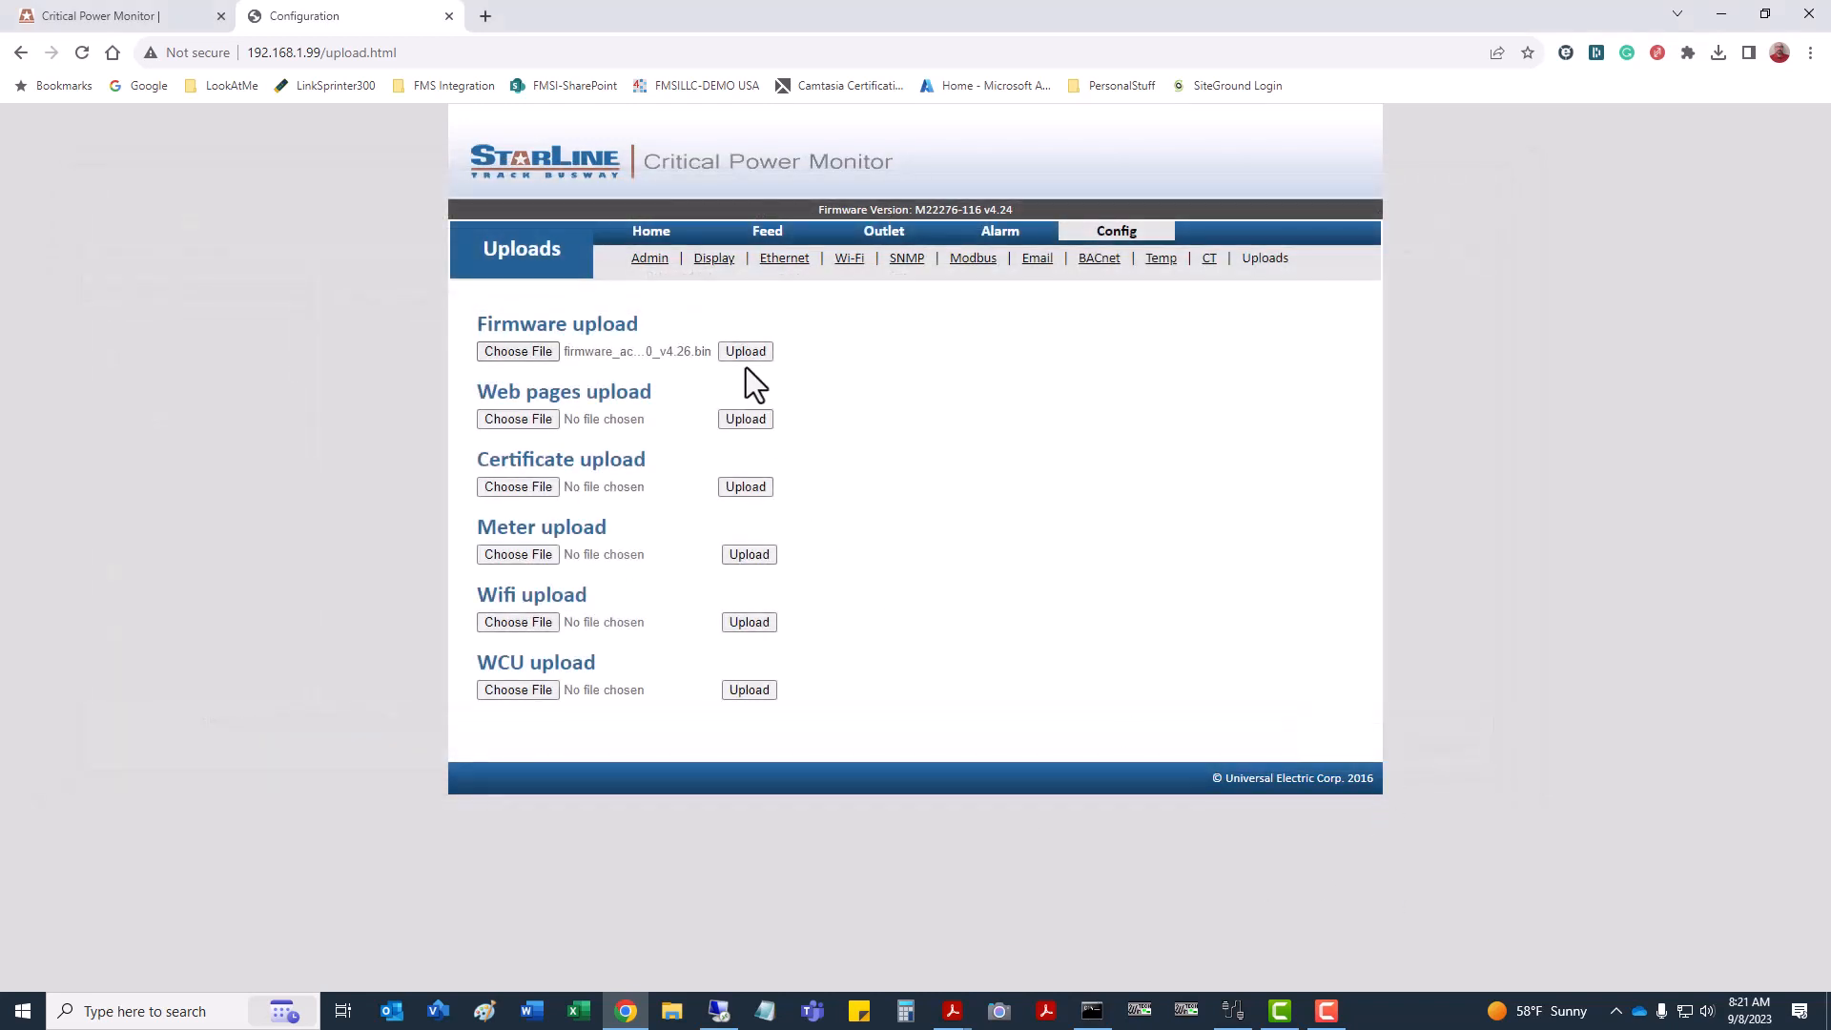
left_click(746, 353)
Sign in with the admin username and password to authorize the firmware upload.
mouse_move(1830, 374)
left_mouse_down()
mouse_move(1502, 303)
mouse_move(1352, 374)
mouse_move(1830, 382)
left_mouse_up()
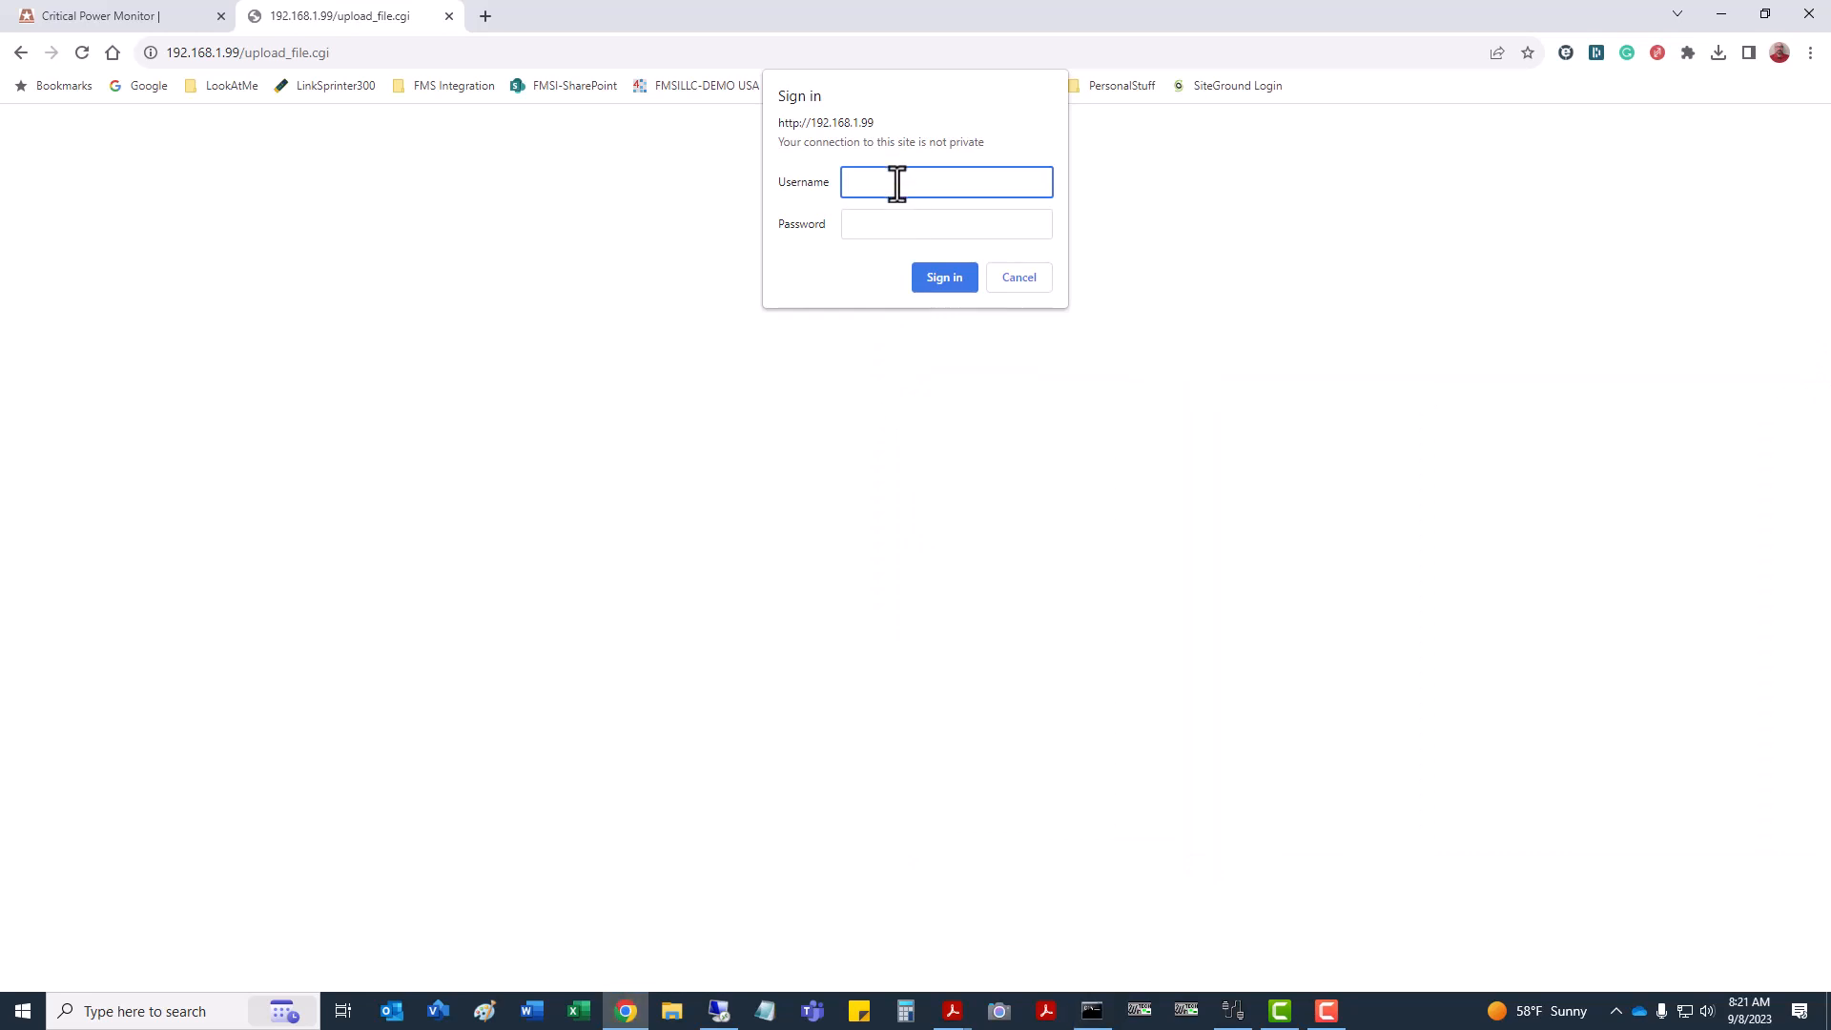
type("admin")
key("Tab")
type("admin")
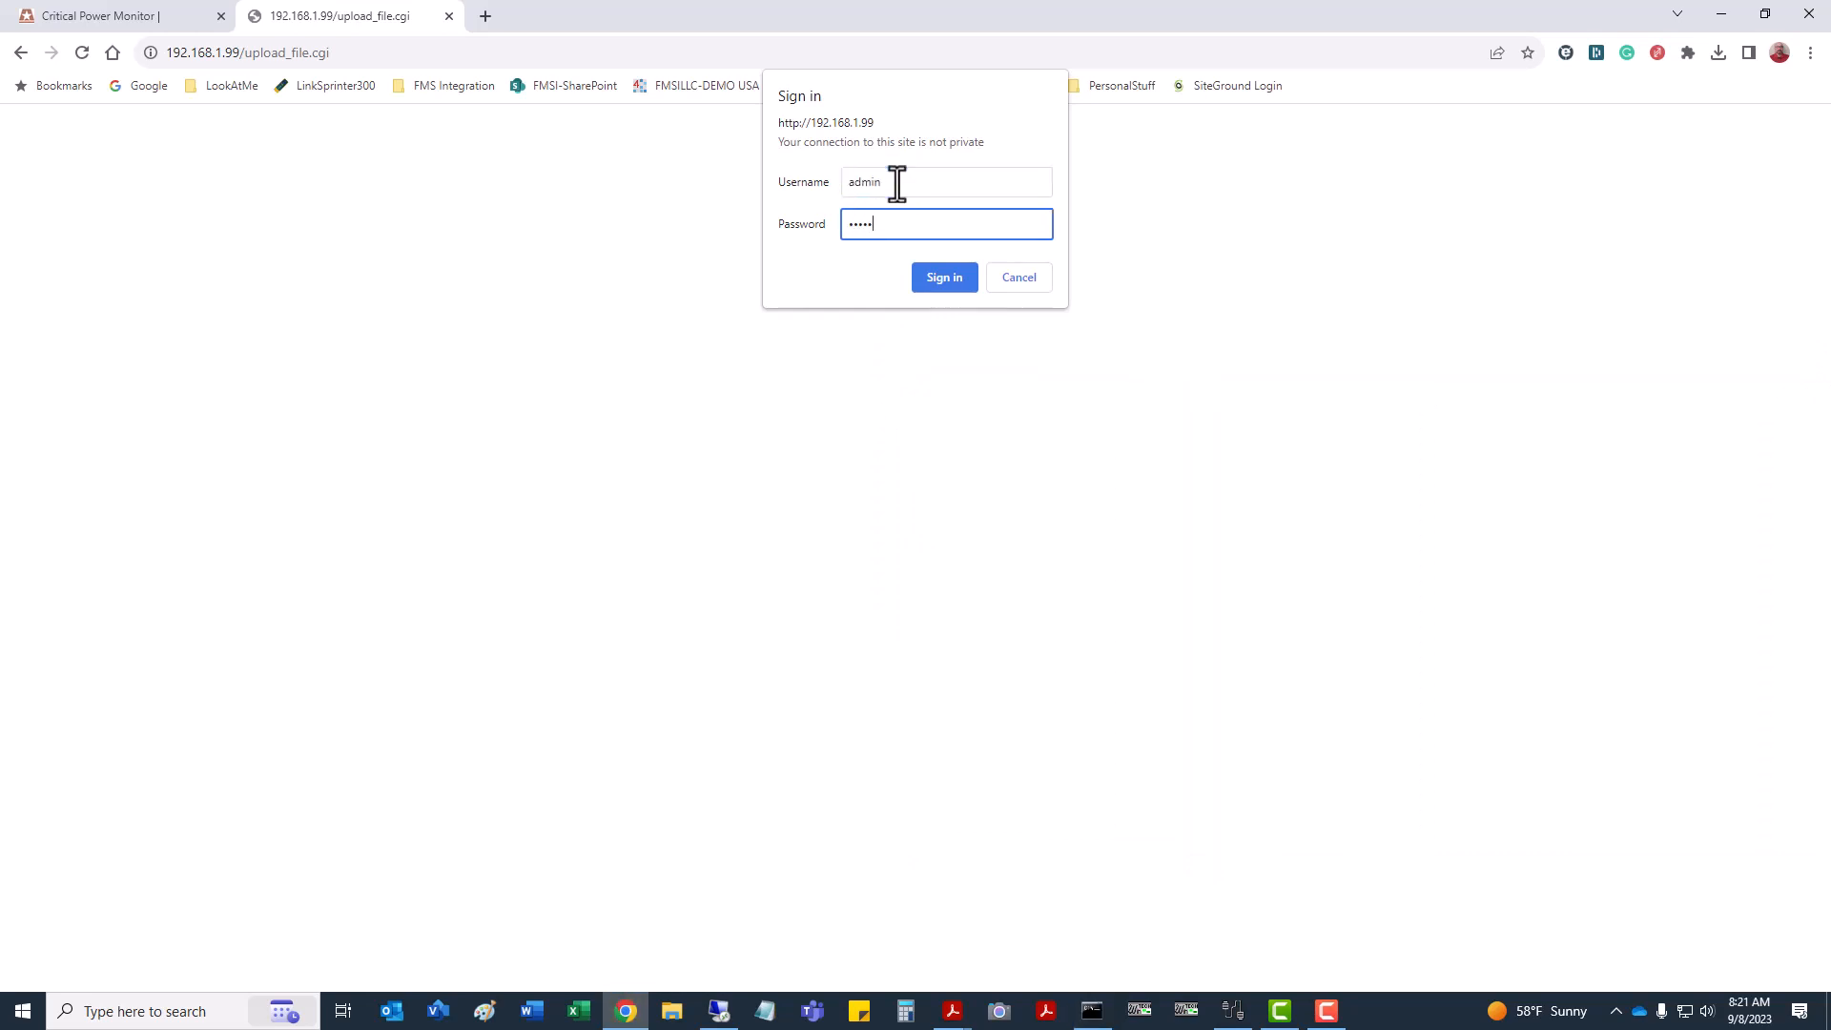
left_click(956, 284)
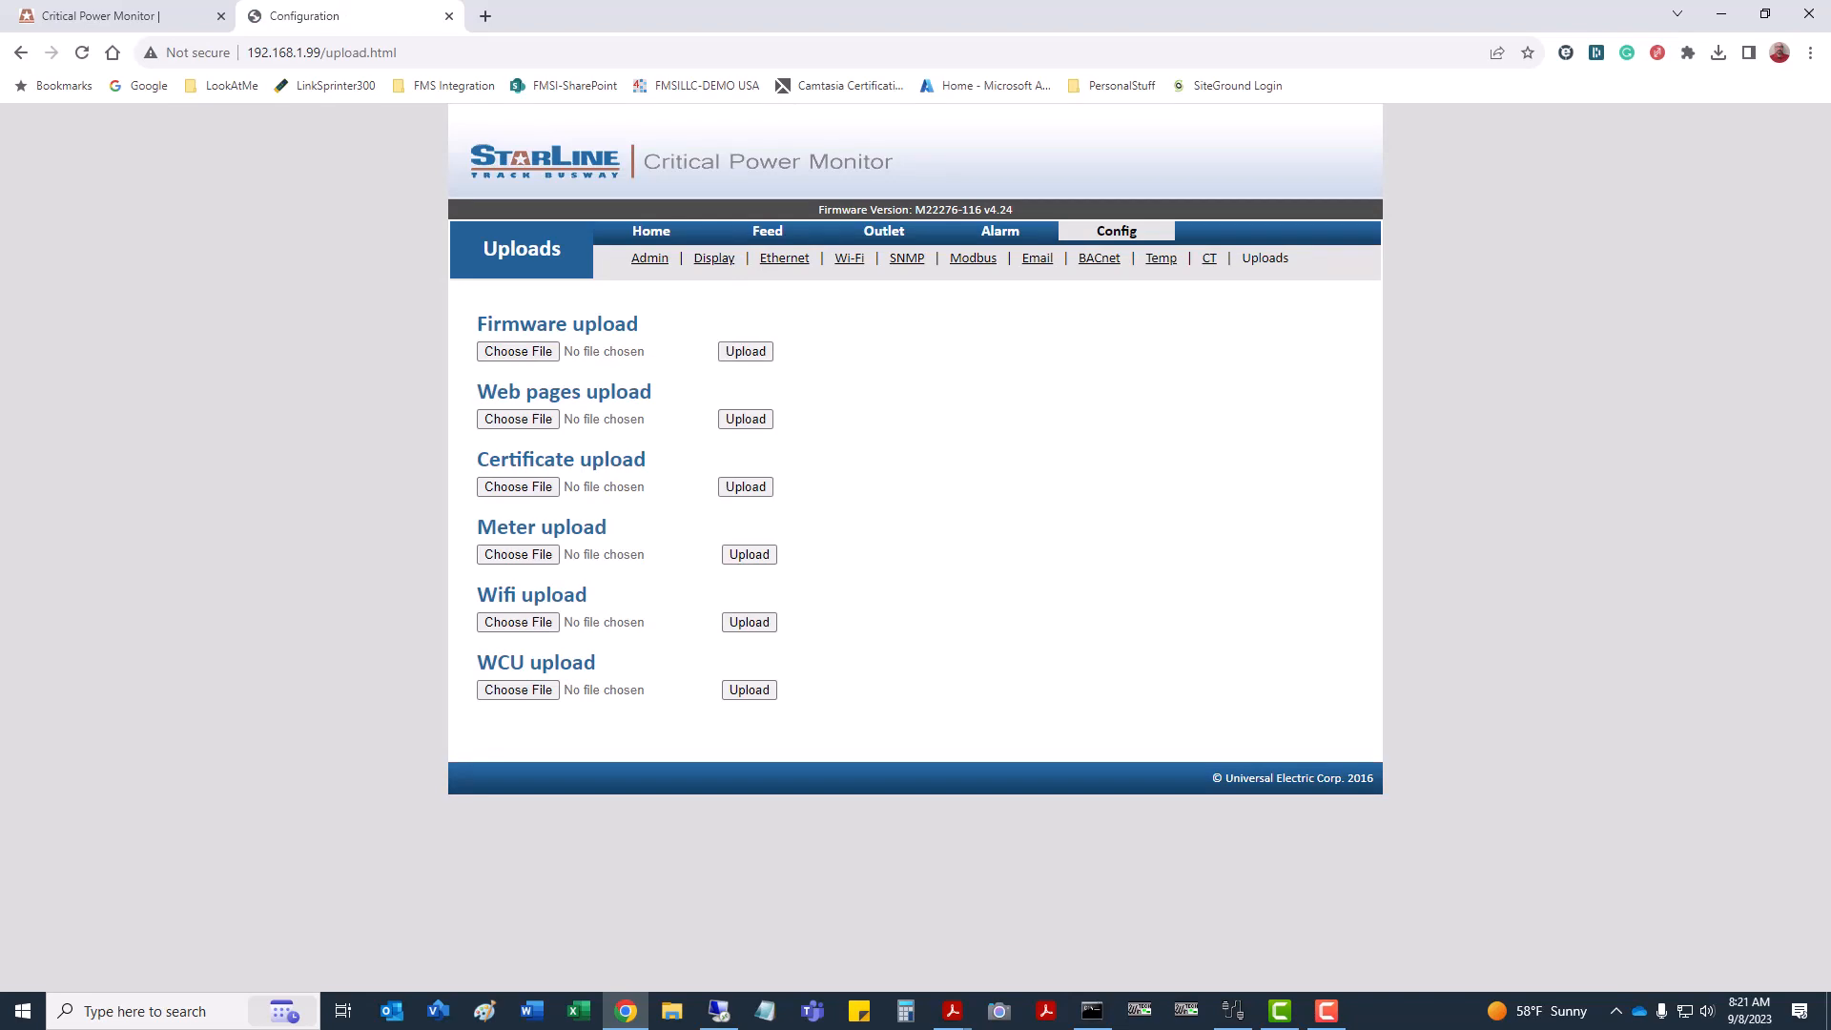
left_click_drag(1830, 416, 1316, 343)
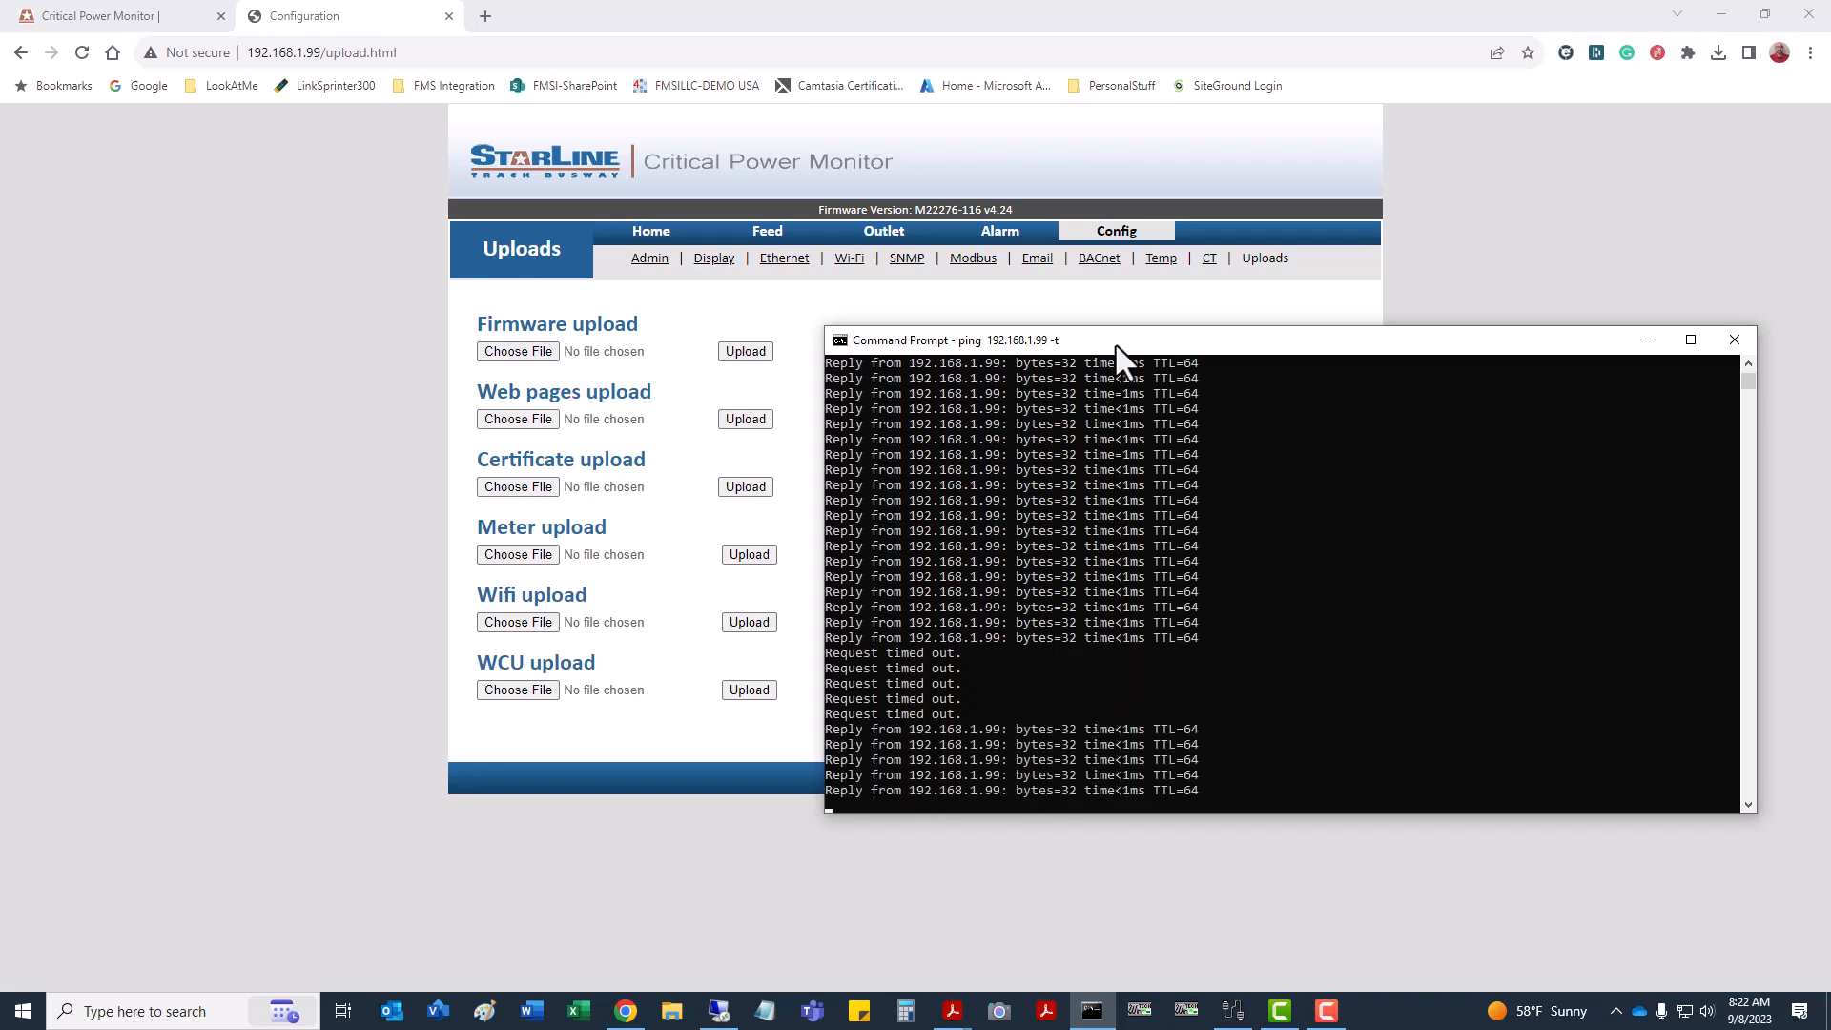
left_click_drag(1116, 345, 1830, 401)
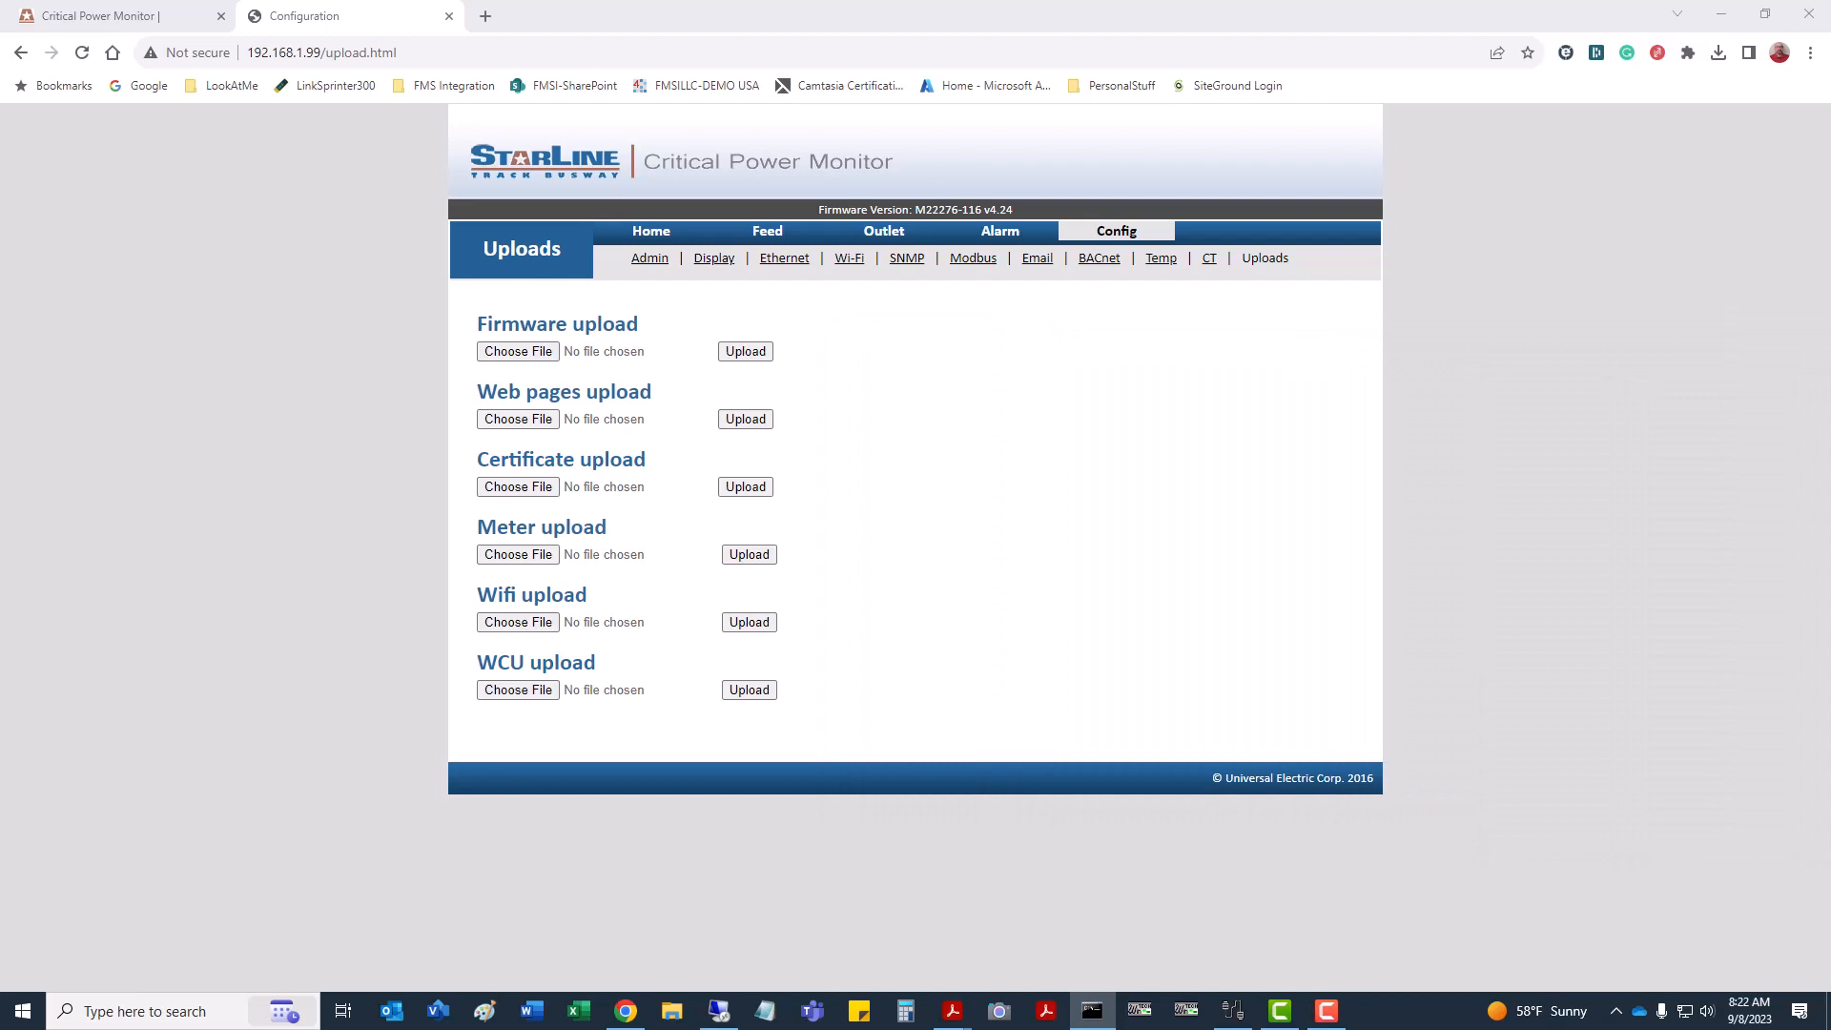
left_click(1120, 496)
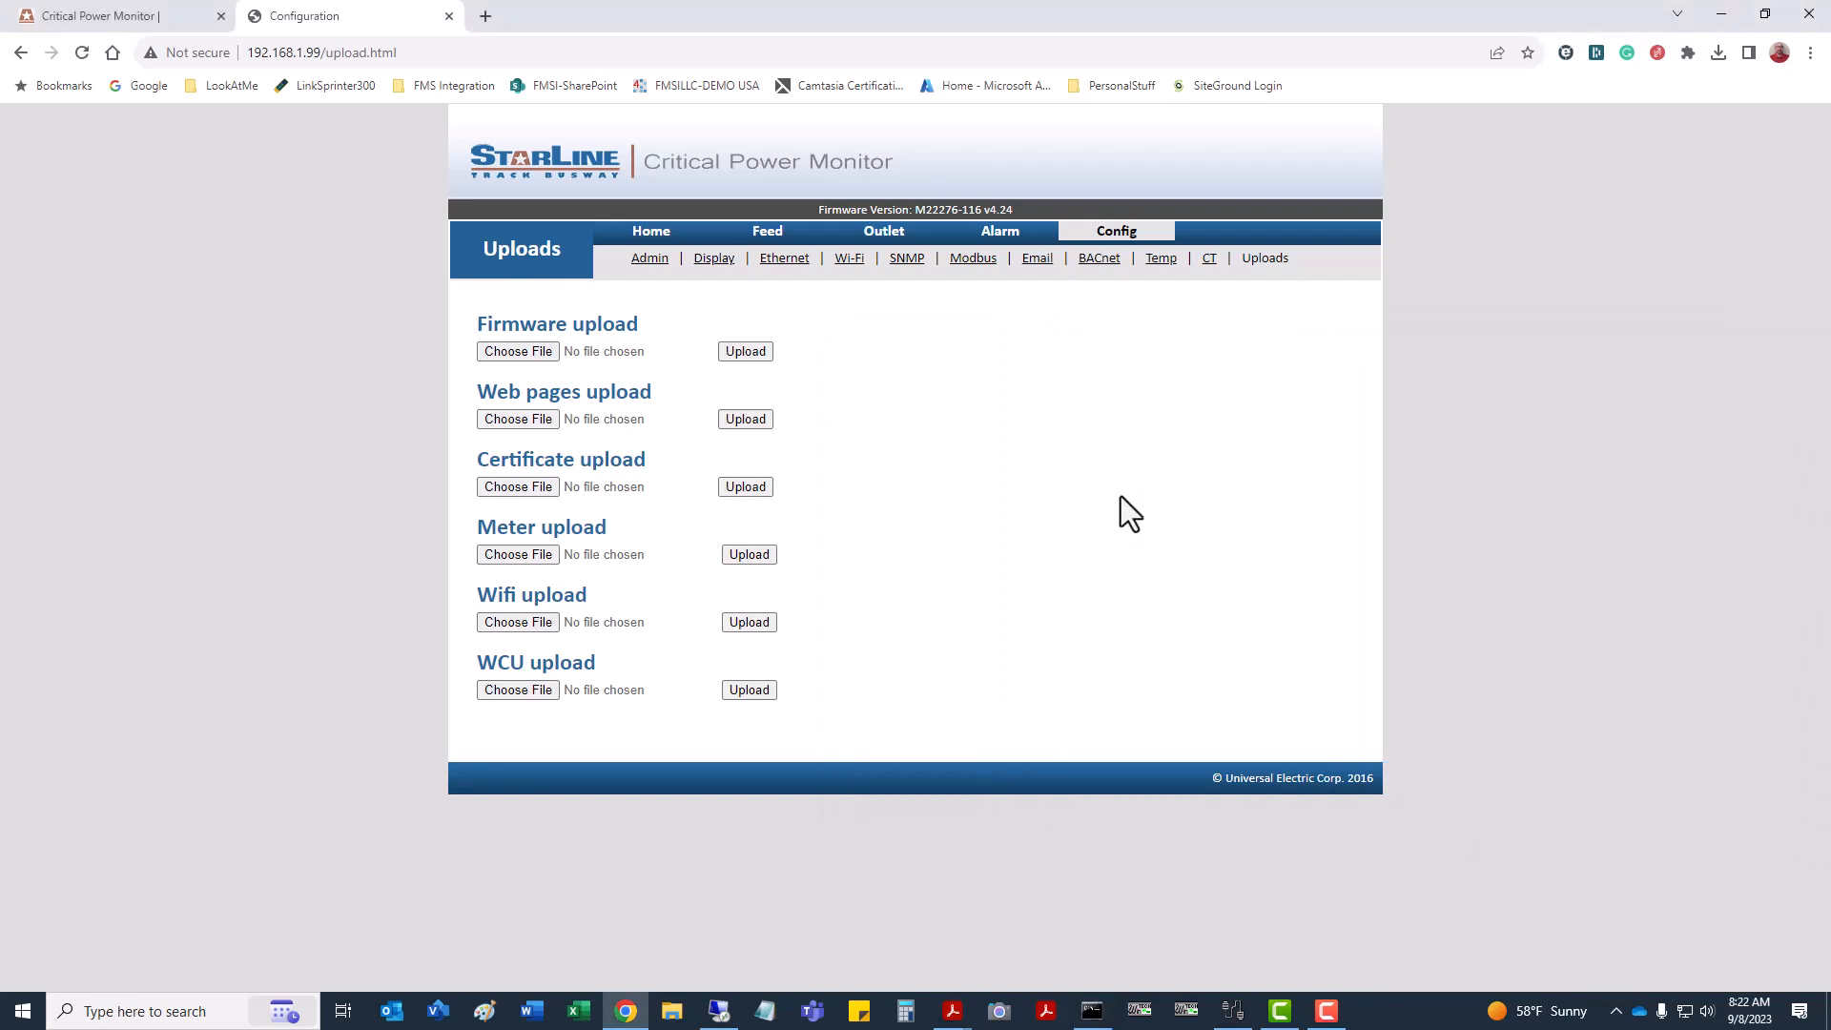
Reload to confirm firmware v4.26, then upload web_pages_UEC_AC_029_ENG.tfs from Firmware > WebPages.
key("F5")
left_click(520, 420)
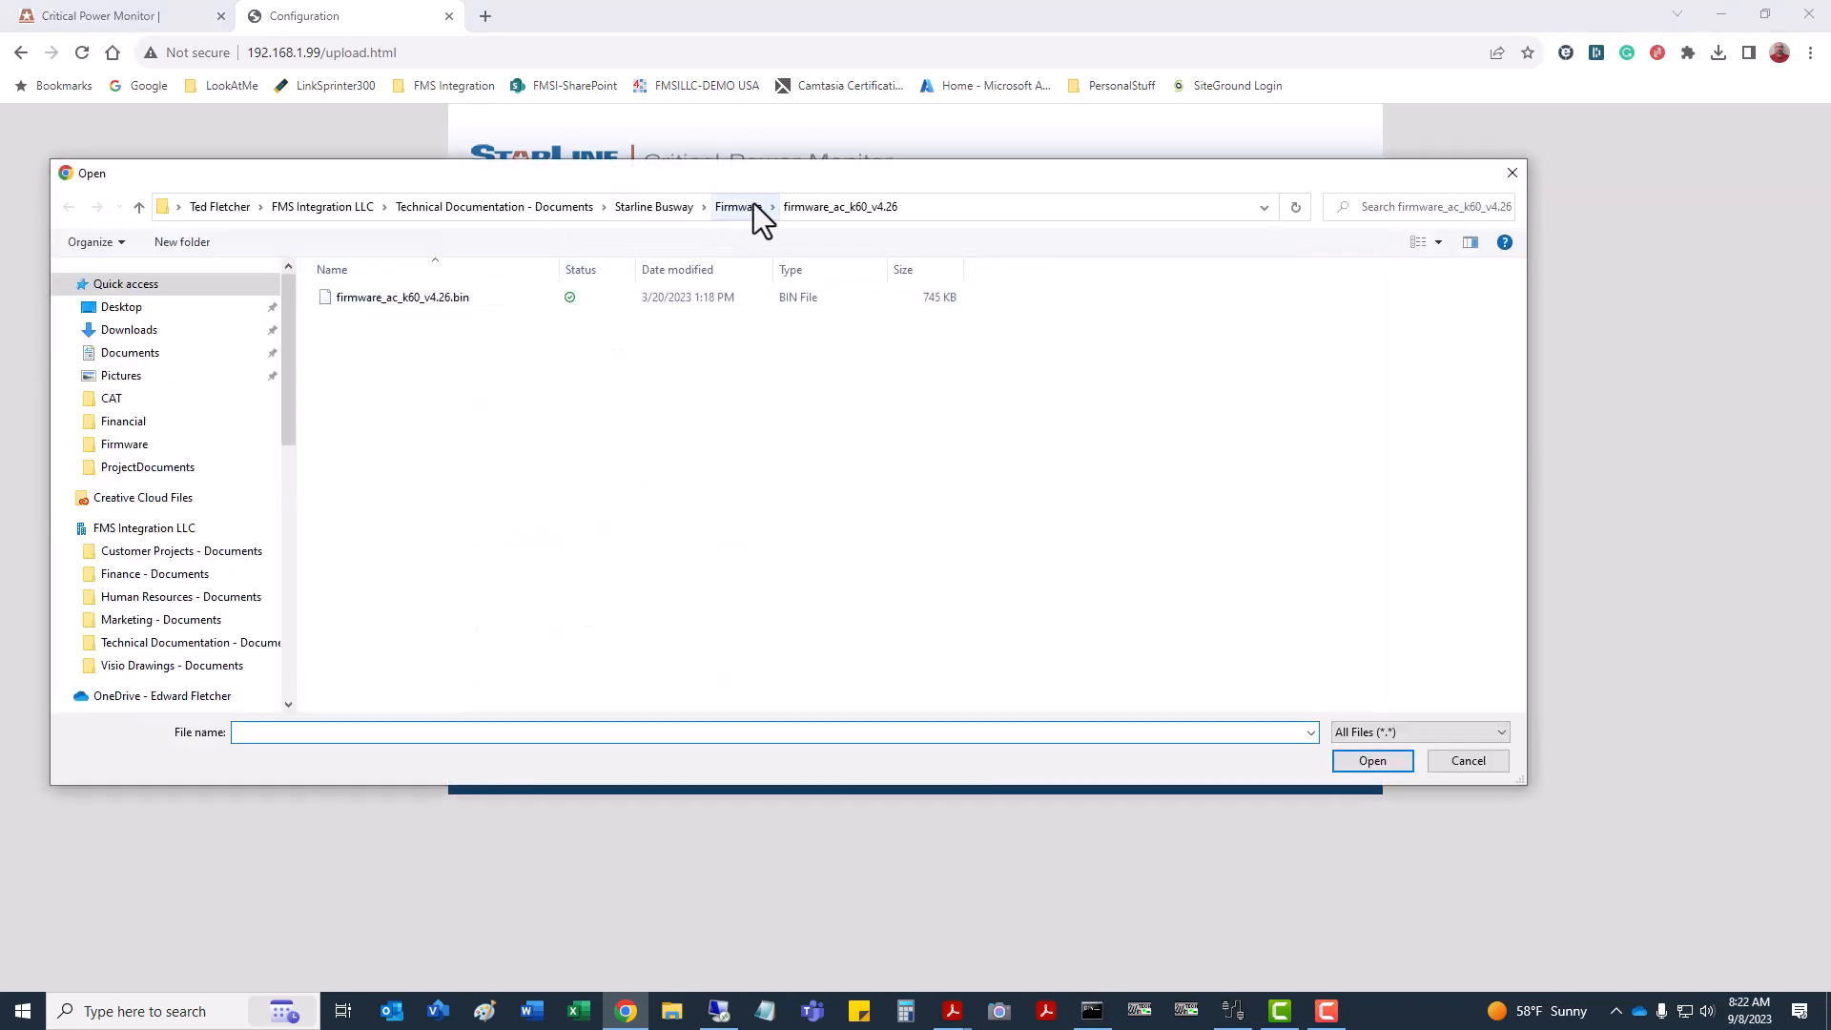
left_click(738, 207)
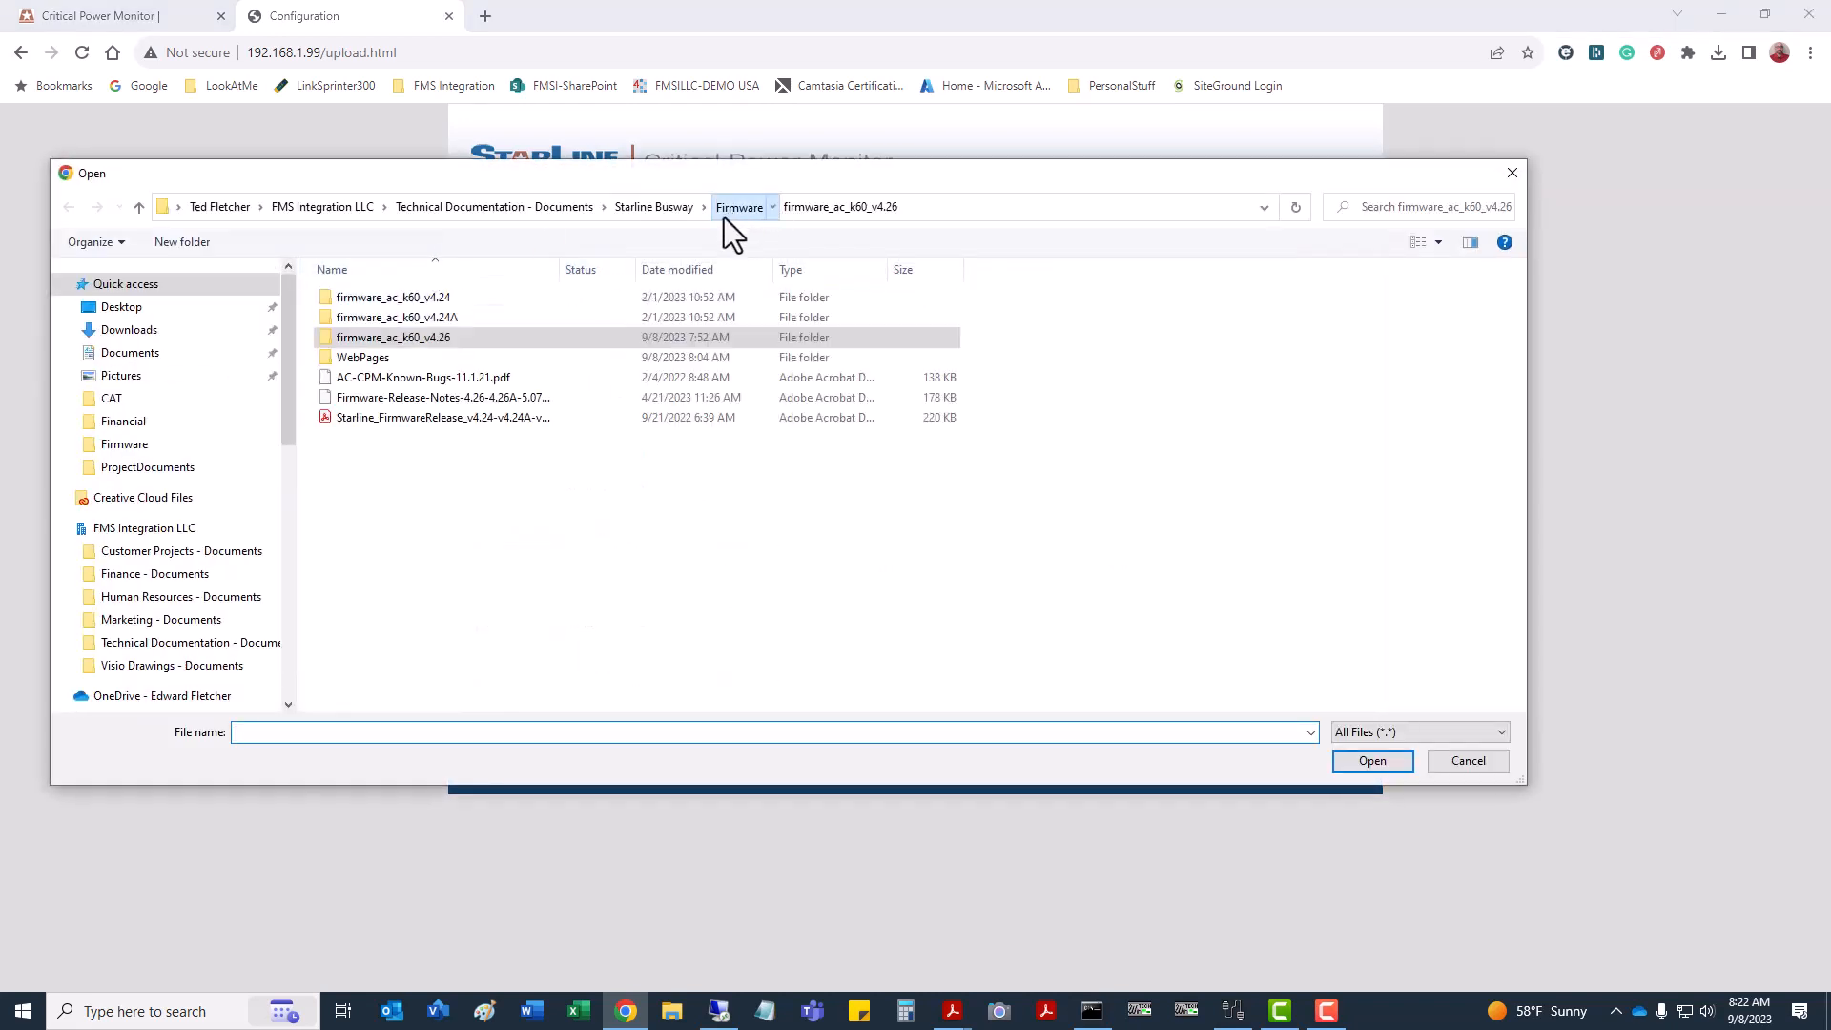
double_click(380, 357)
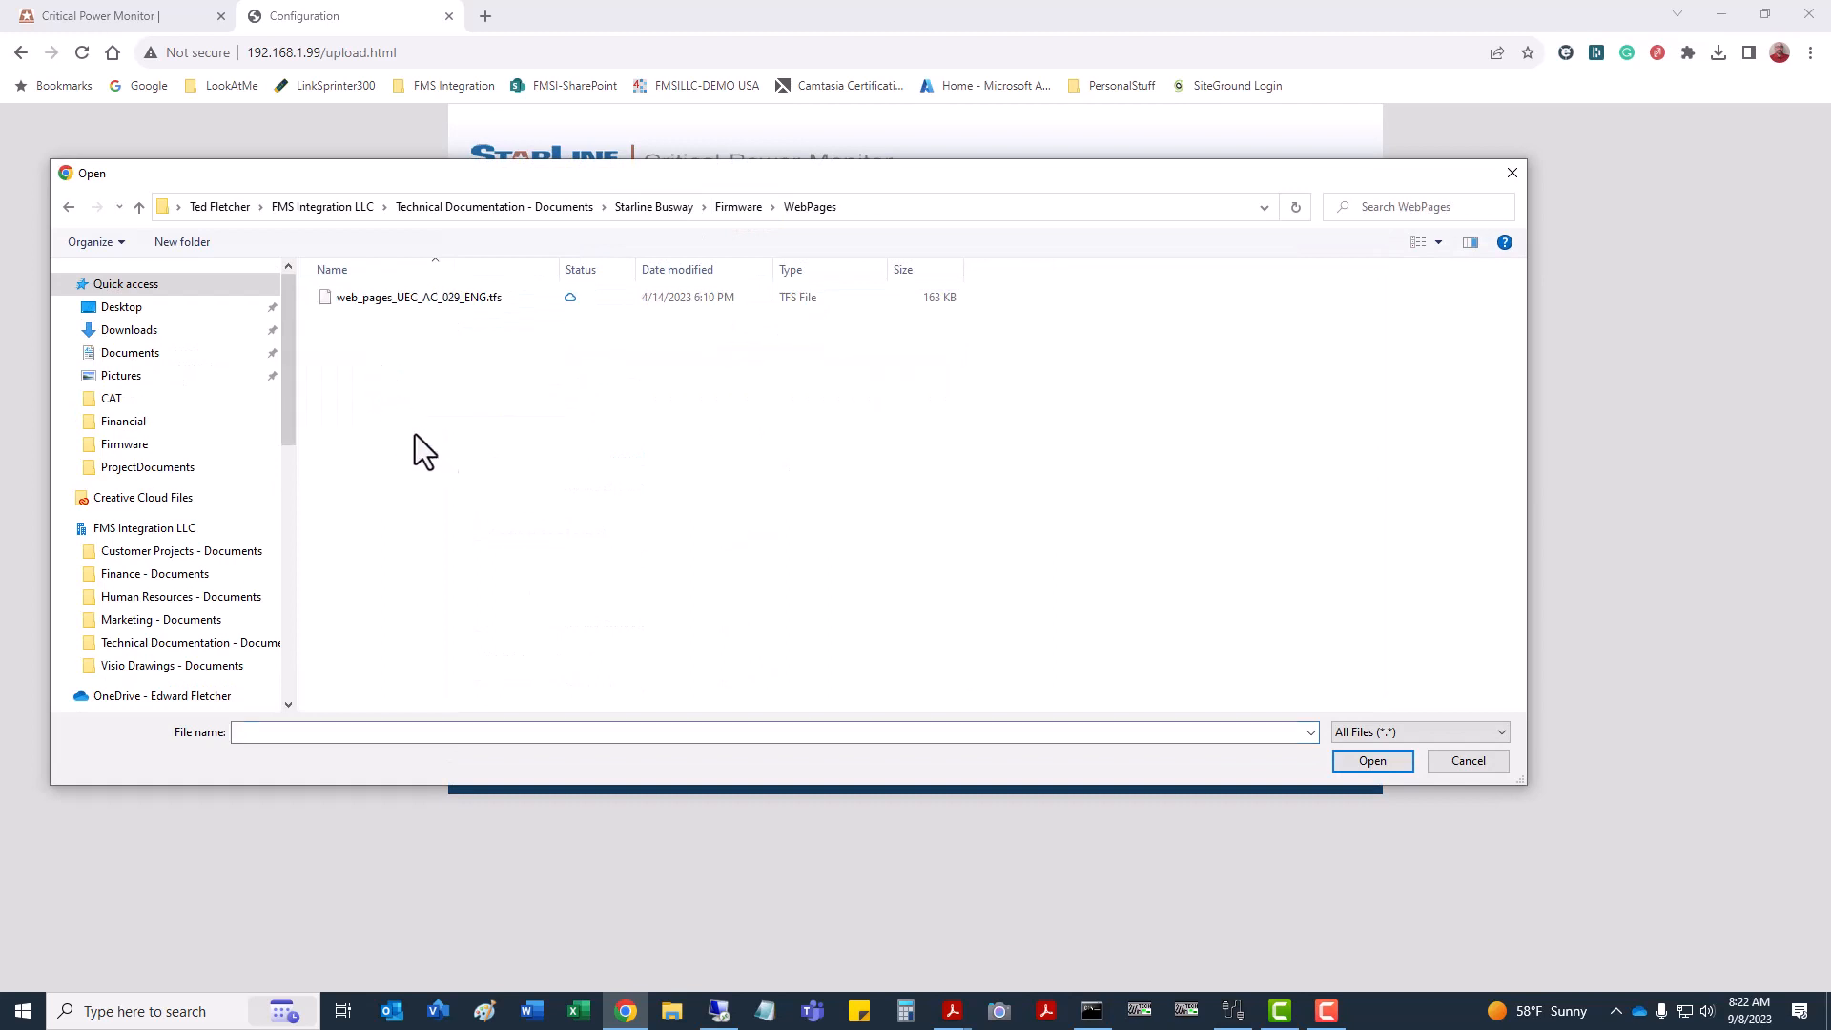
left_click(467, 301)
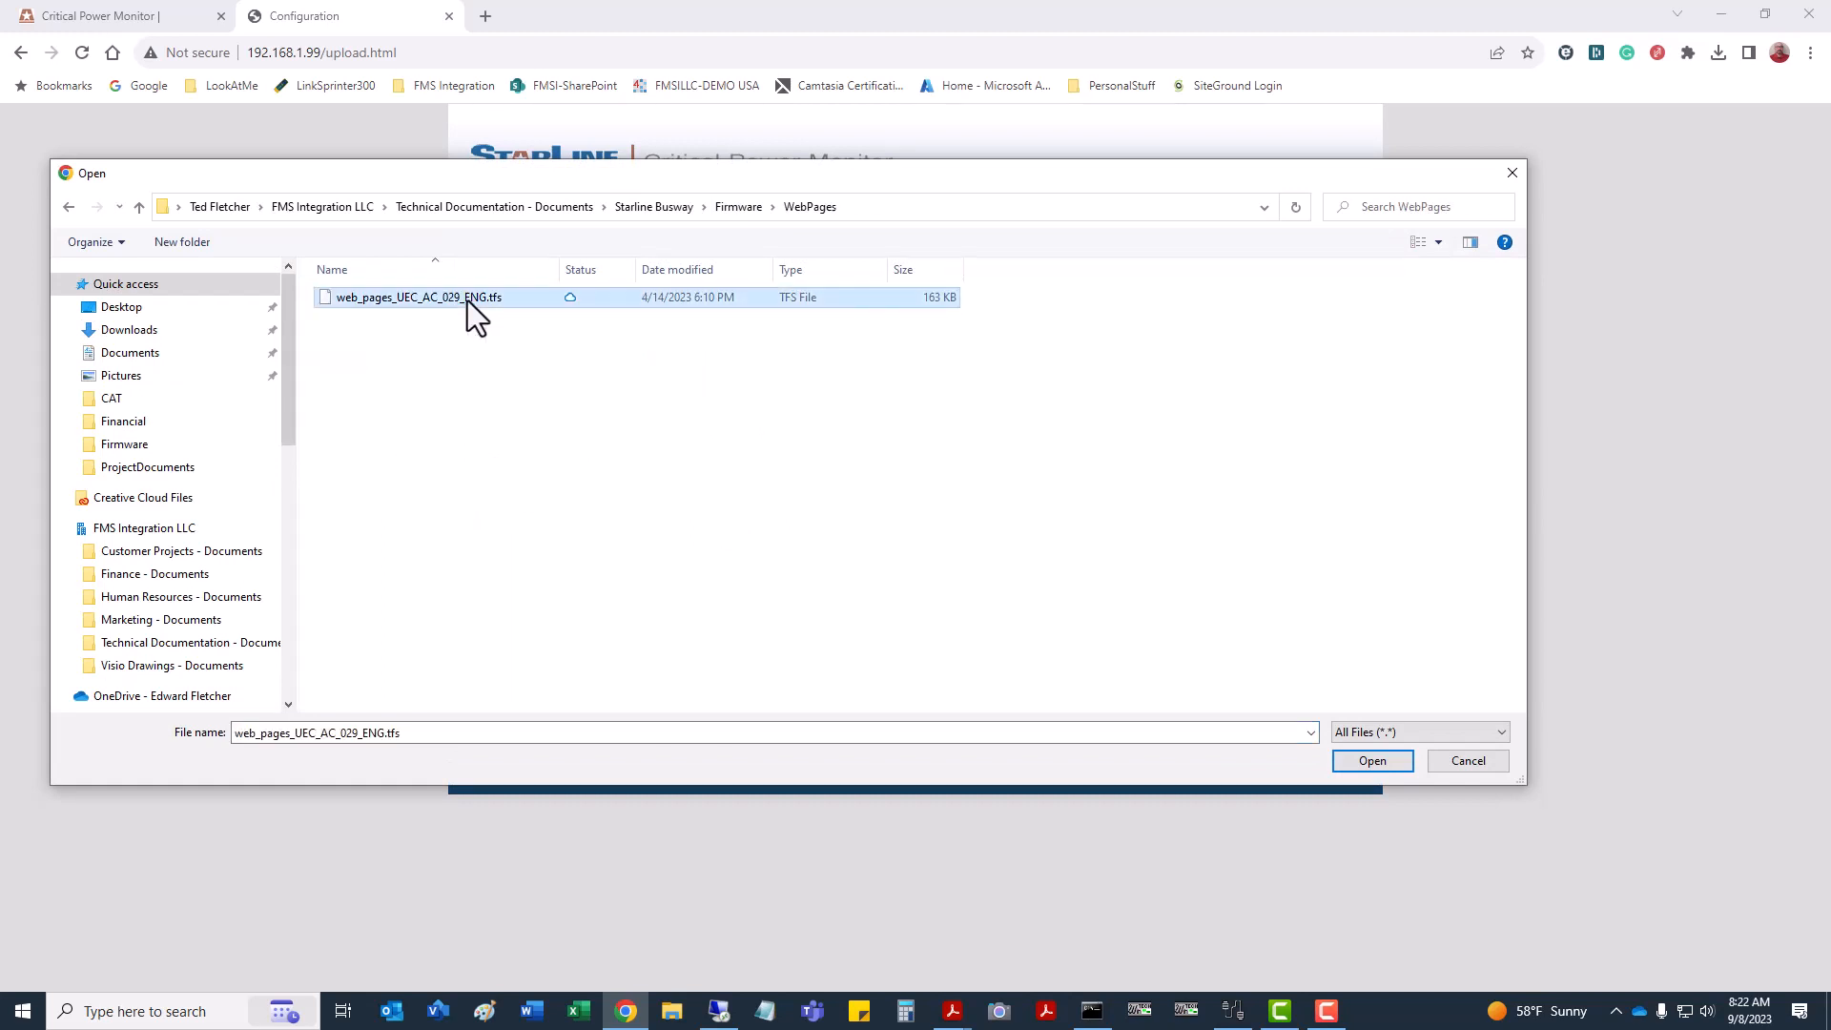
left_click(1376, 758)
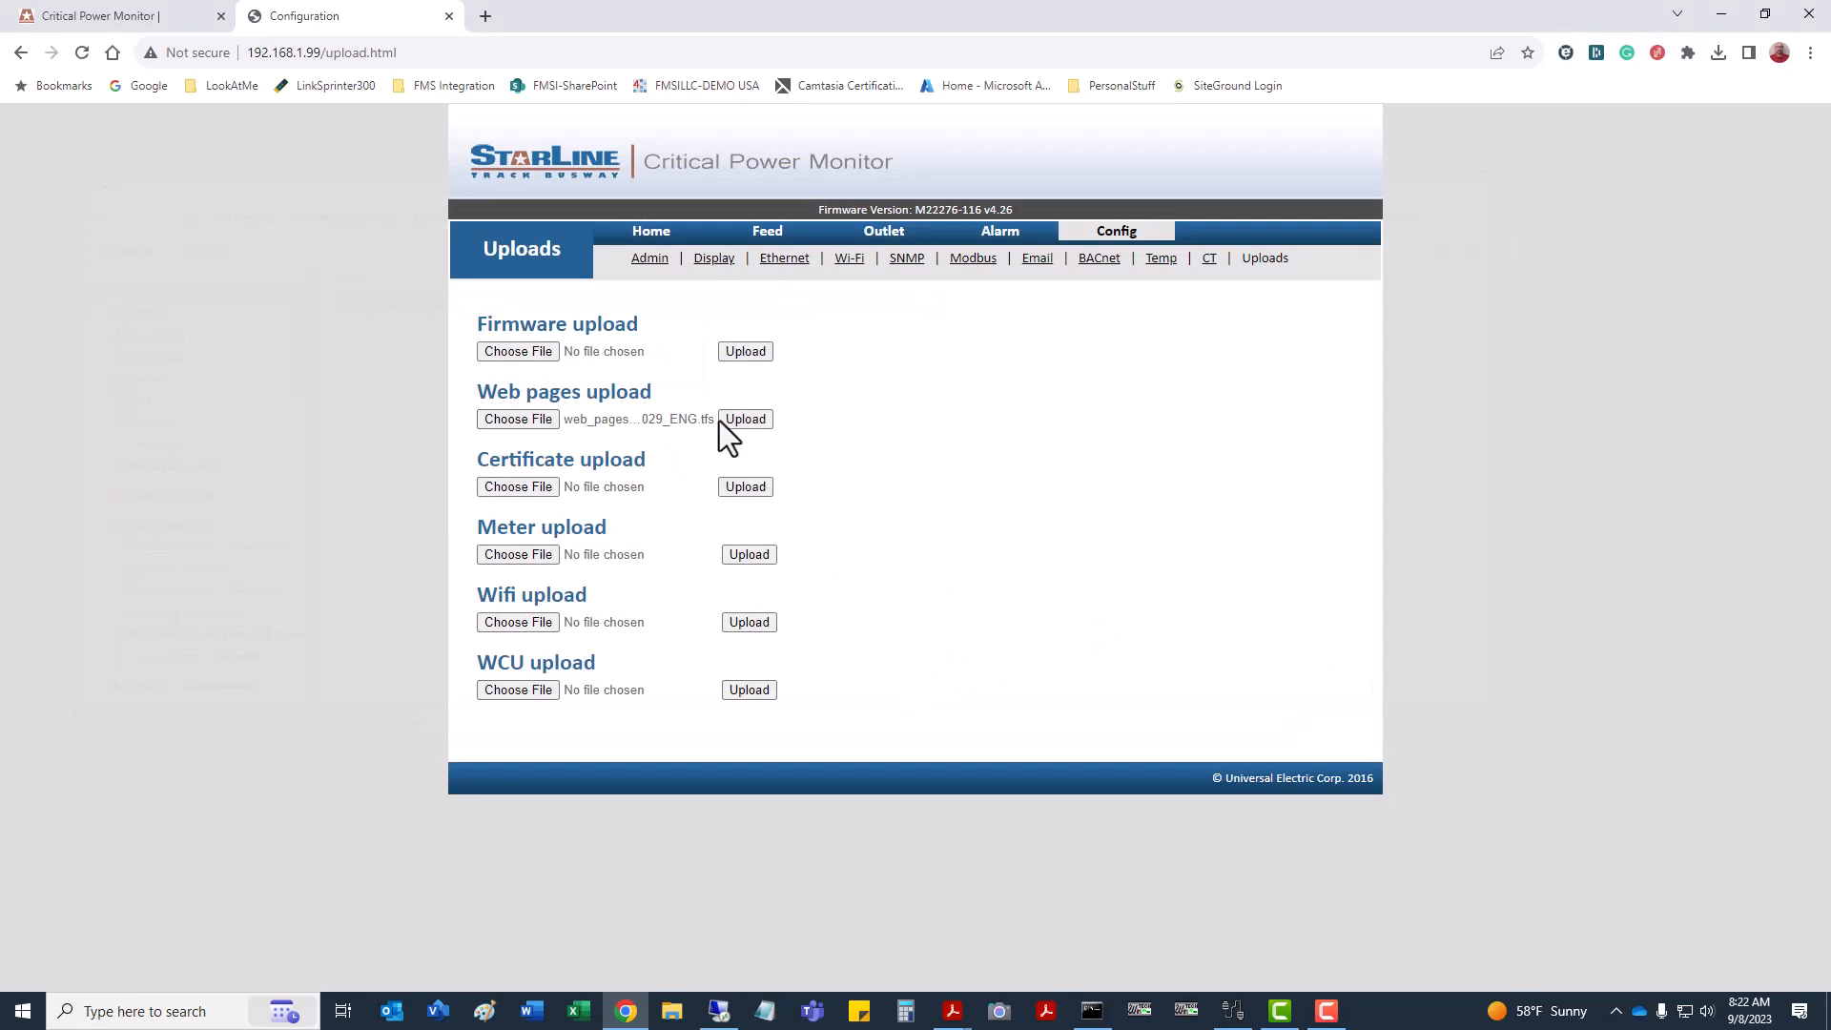
left_click(742, 420)
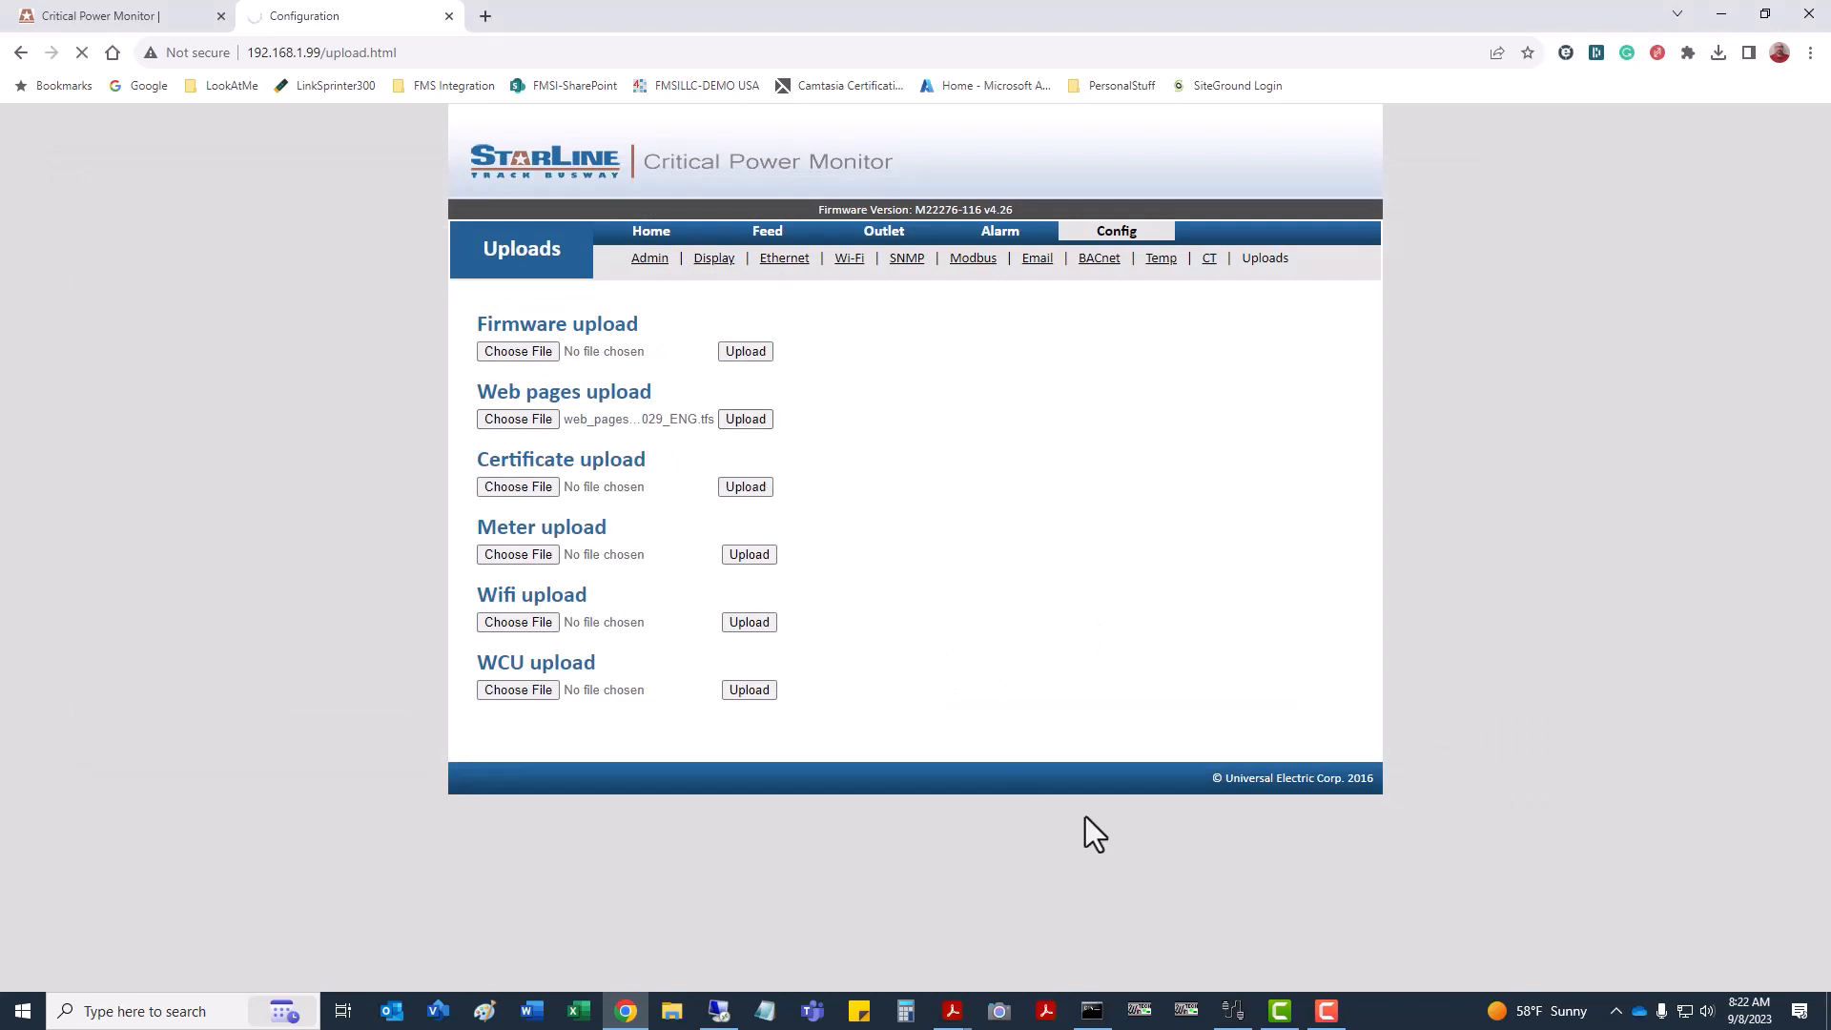